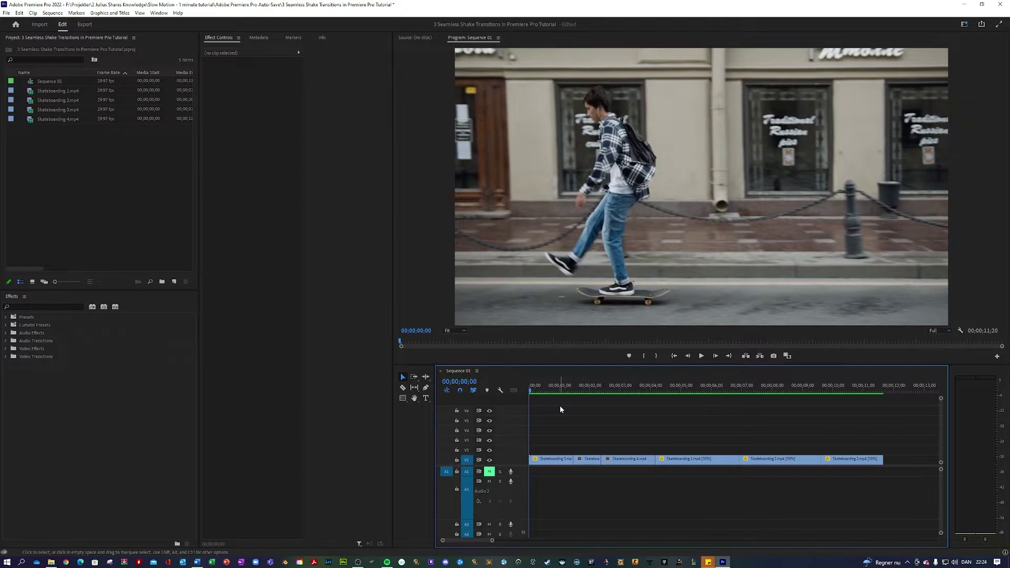
Play back the sequence to review the cuts between the skateboarding clips
{"action": "key", "text": "space"}
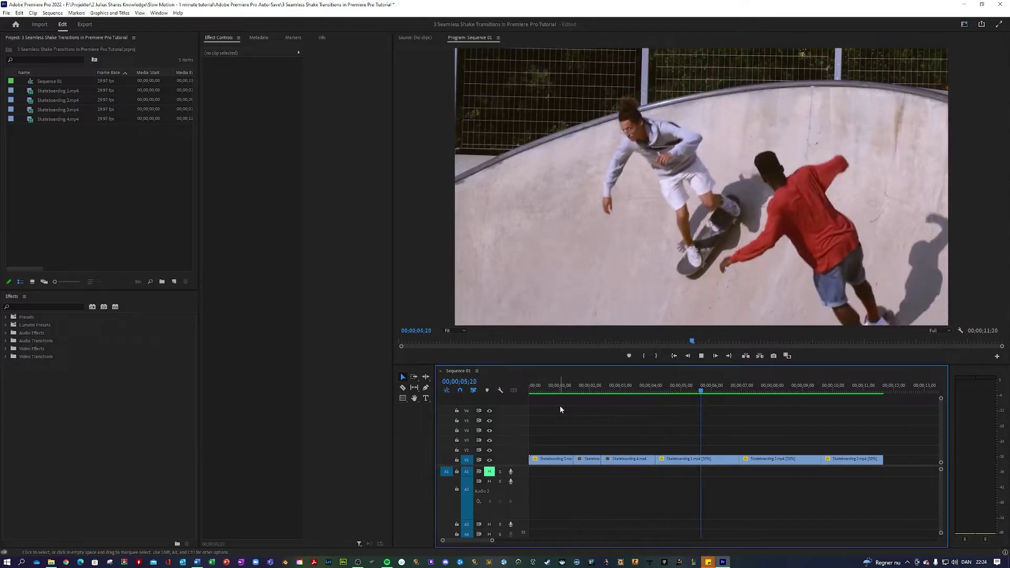
{"action": "key", "text": "space"}
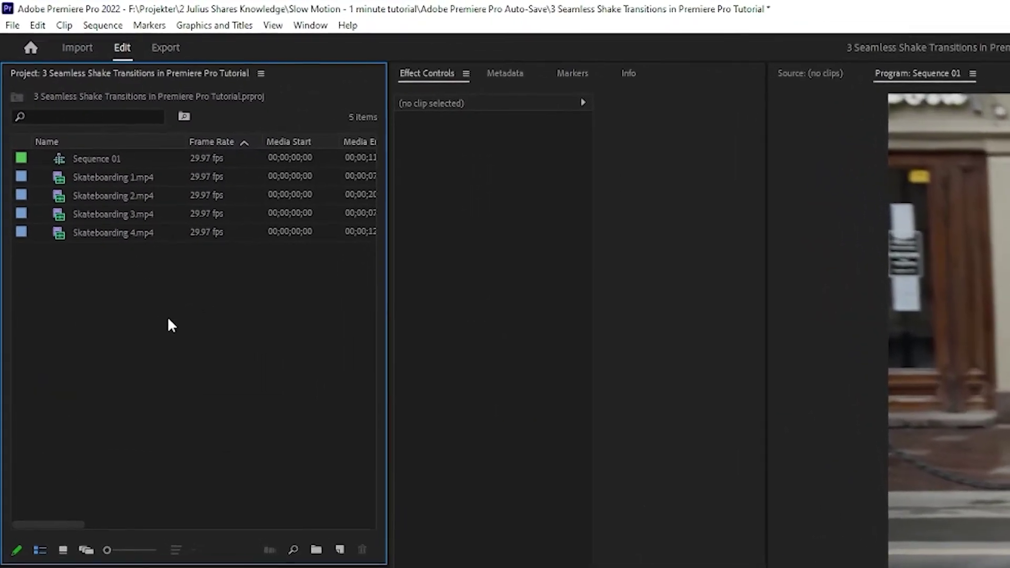
Create an adjustment layer at 1920 x 1080, 29.97 fps drop-frame, with square pixels
{"action": "right_click", "coordinate": [87, 164]}
{"action": "mouse_move", "coordinate": [234, 394]}
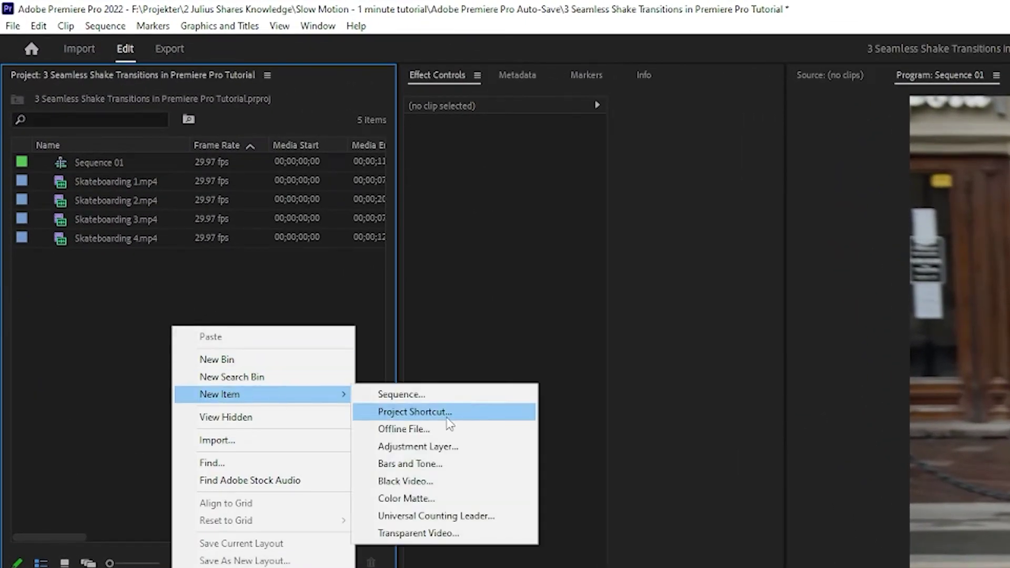
{"action": "left_click", "coordinate": [423, 453]}
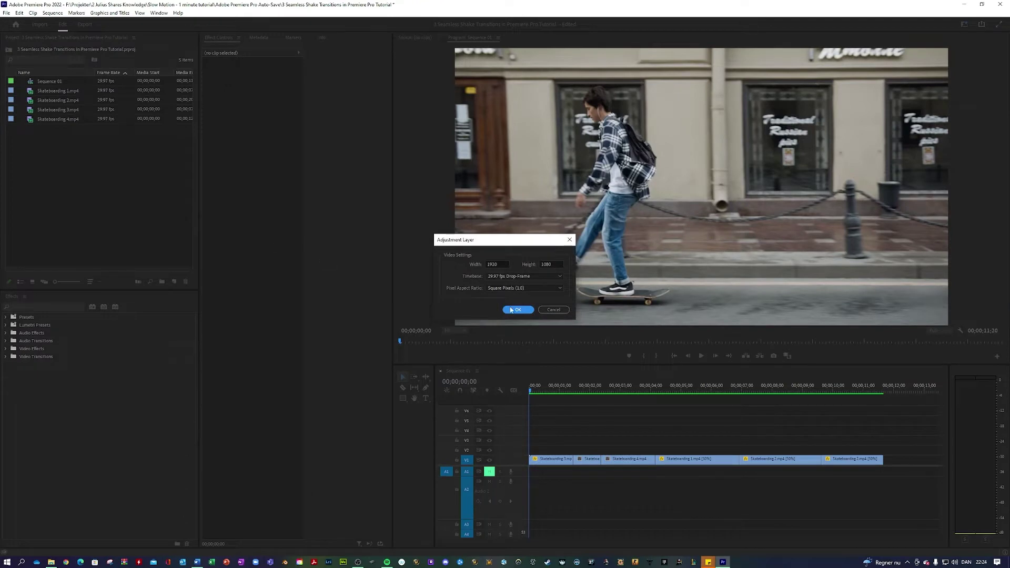
{"action": "left_click", "coordinate": [511, 309]}
Place the adjustment layer on V2 starting at 00;00;01;09, five frames before the first cut
{"action": "left_click", "coordinate": [543, 410]}
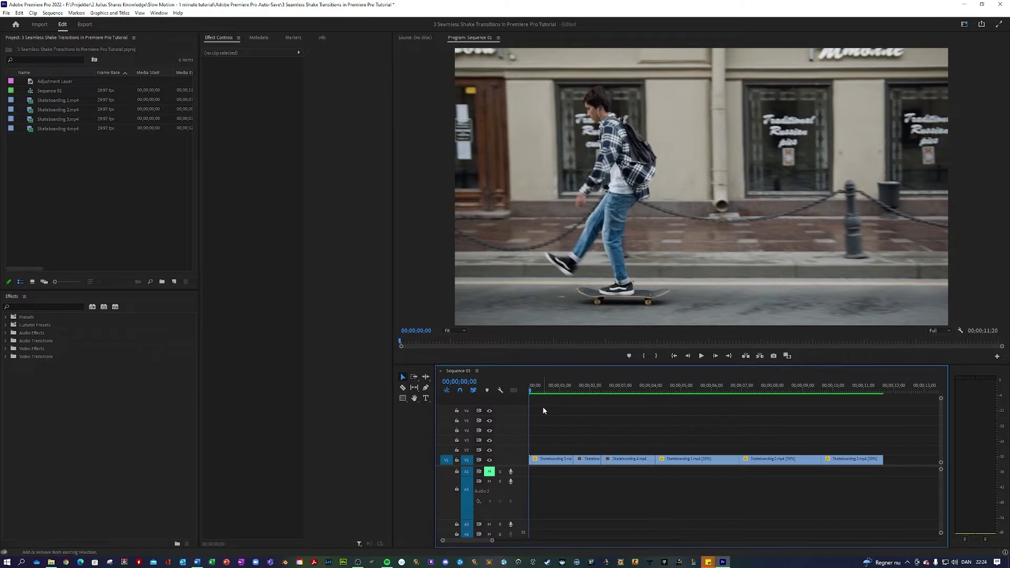
{"action": "key", "text": "Down"}
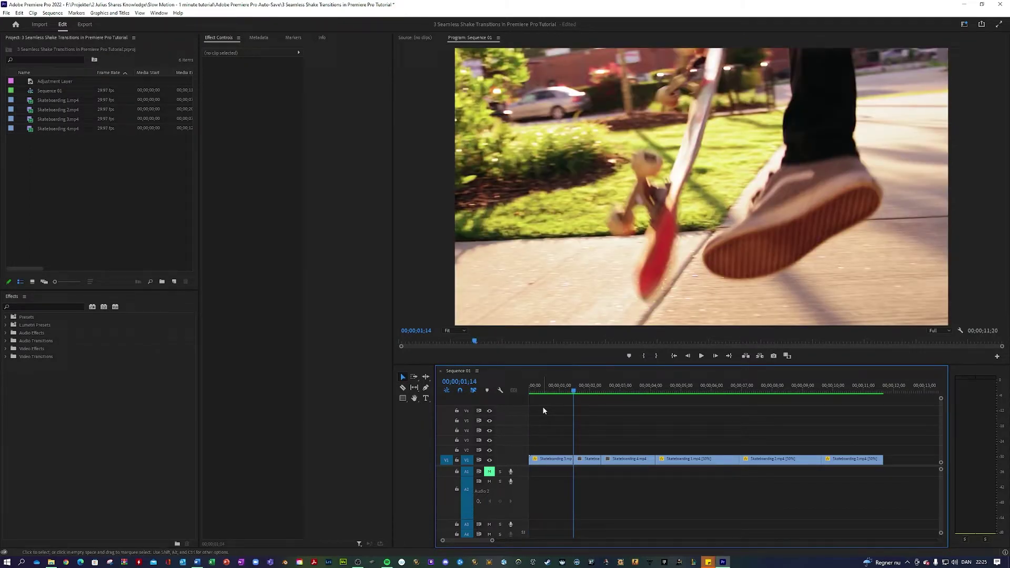
{"action": "key", "text": "shift+Left"}
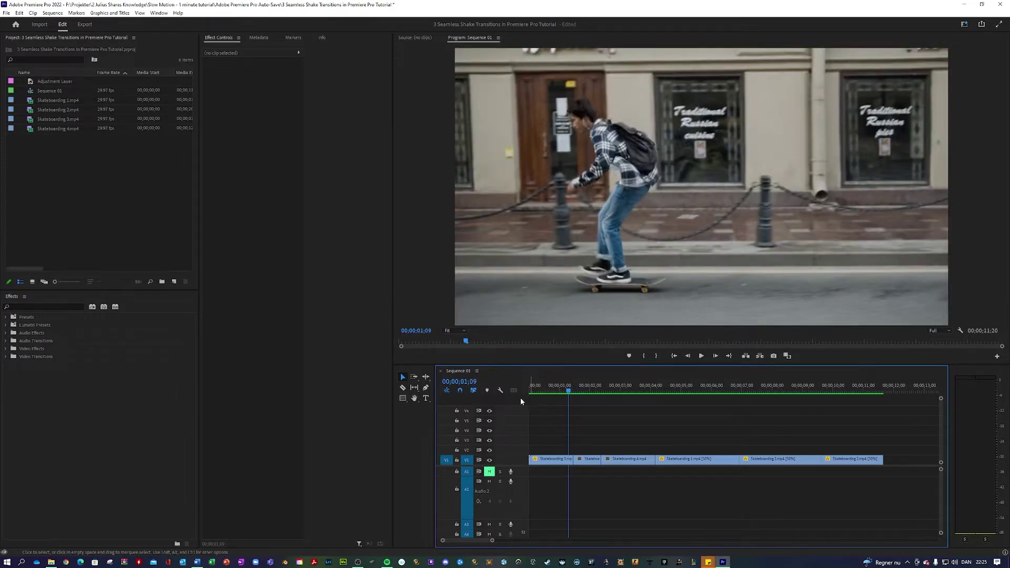
{"action": "left_click_drag", "start_coordinate": [33, 82], "coordinate": [589, 427]}
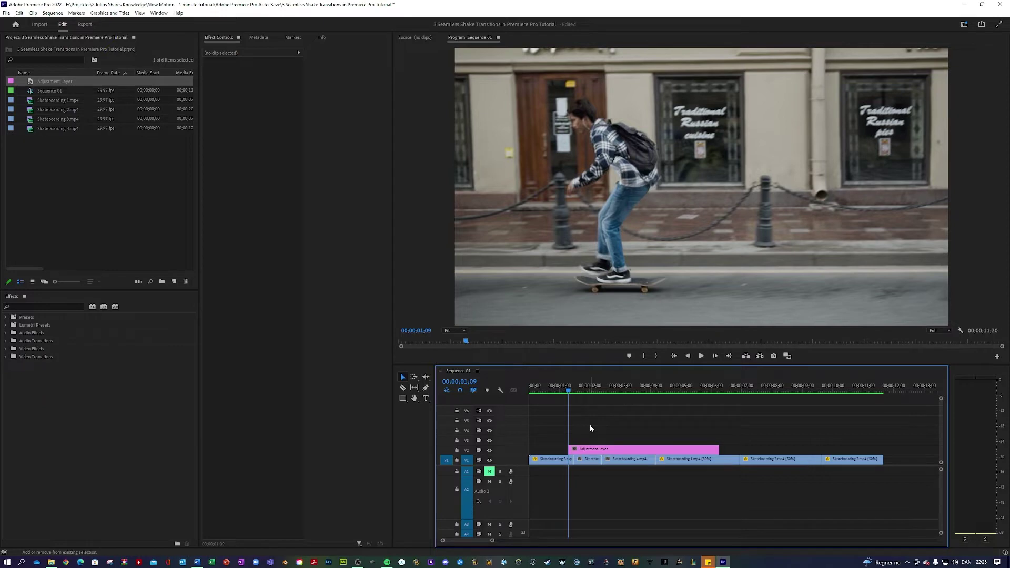
Trim the end of the adjustment layer to 00;00;01;19, five frames after the first cut
{"action": "key", "text": "shift+Right"}
{"action": "key", "text": "shift+Right"}
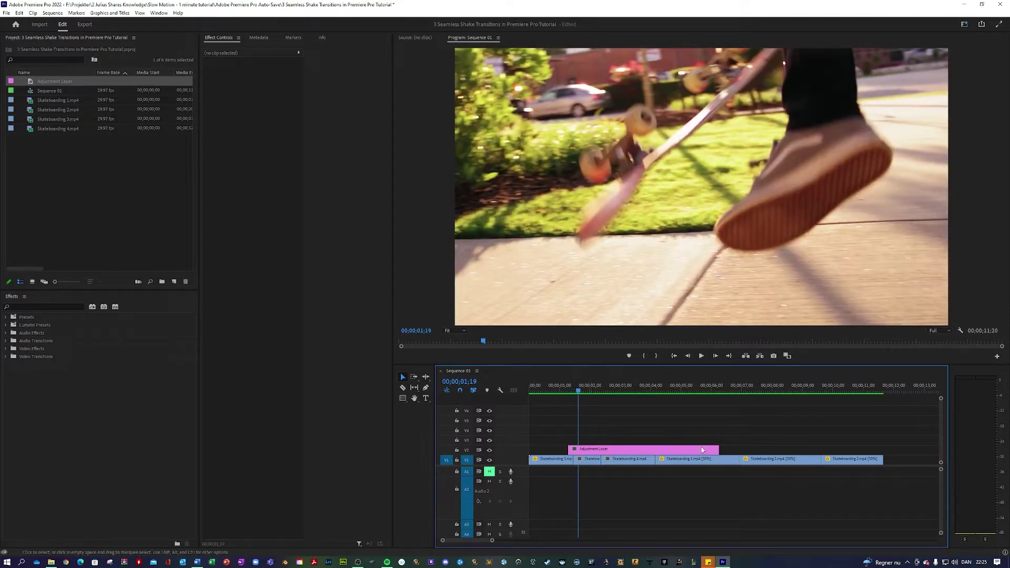
{"action": "left_click_drag", "start_coordinate": [717, 450], "coordinate": [577, 450]}
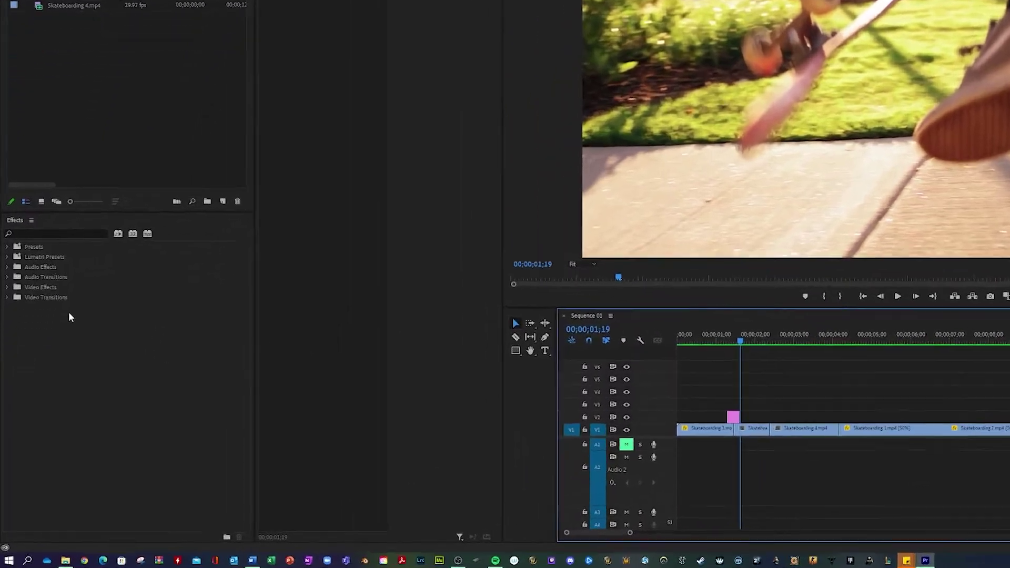
Apply the Transform effect from the Distort video effects to the adjustment layer
{"action": "left_click", "coordinate": [8, 131]}
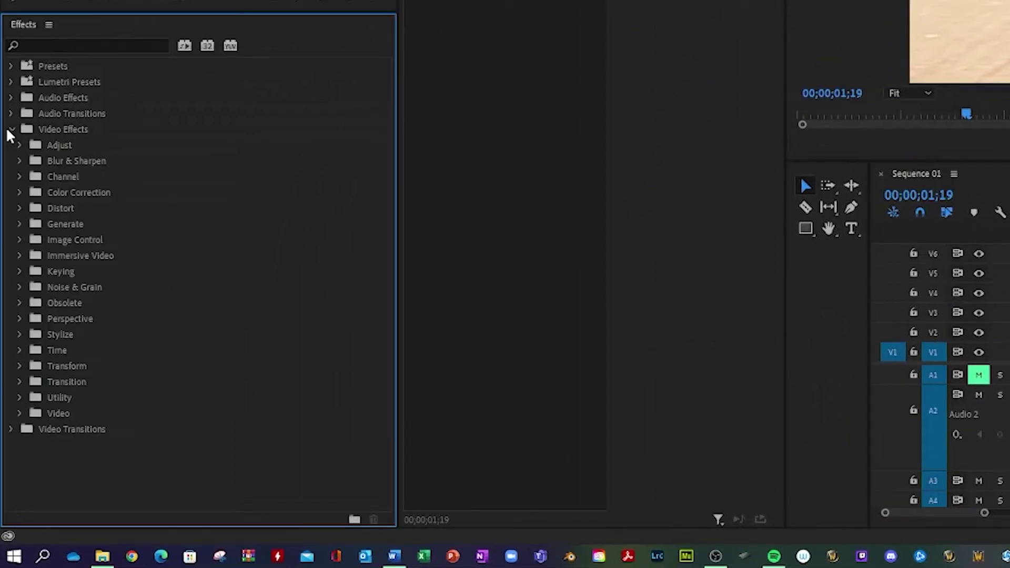
{"action": "left_click", "coordinate": [20, 208]}
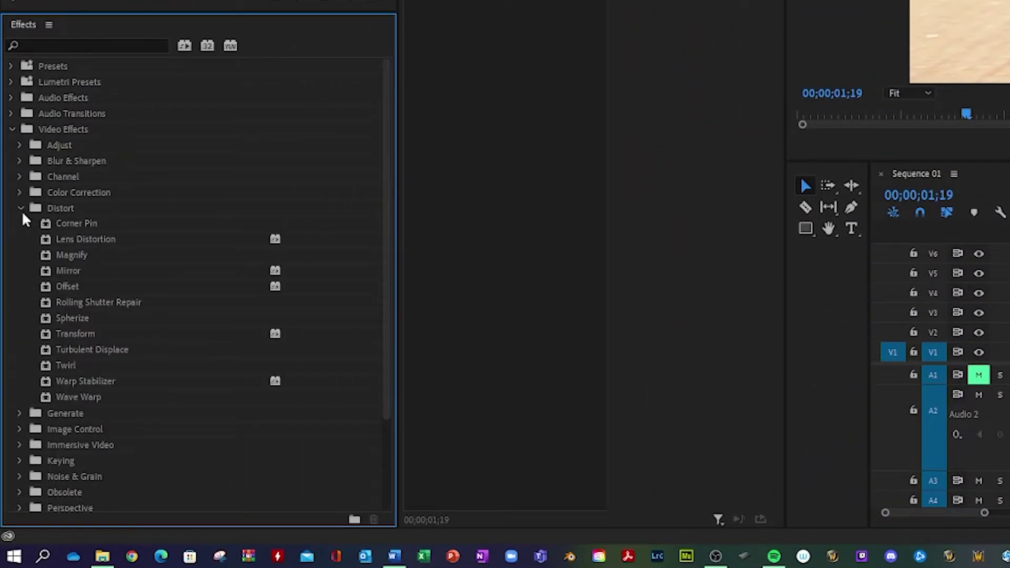
{"action": "left_click_drag", "start_coordinate": [67, 333], "coordinate": [839, 388]}
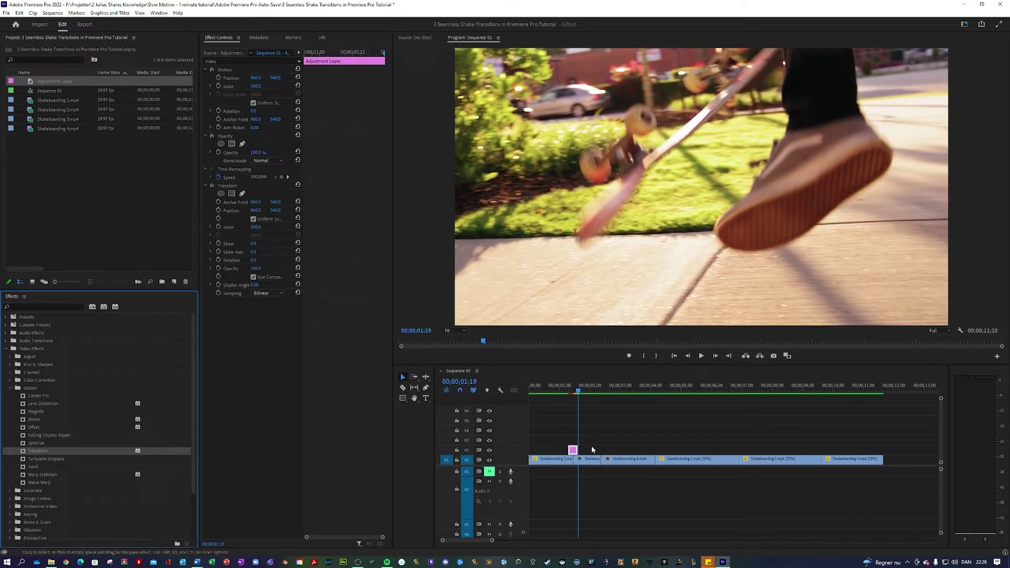
Start keyframes for the Transform effect's Position and Scale at the adjustment layer's first frame, 00;00;01;09
{"action": "left_click", "coordinate": [589, 437]}
{"action": "key", "text": "shift+Left"}
{"action": "key", "text": "shift+Left"}
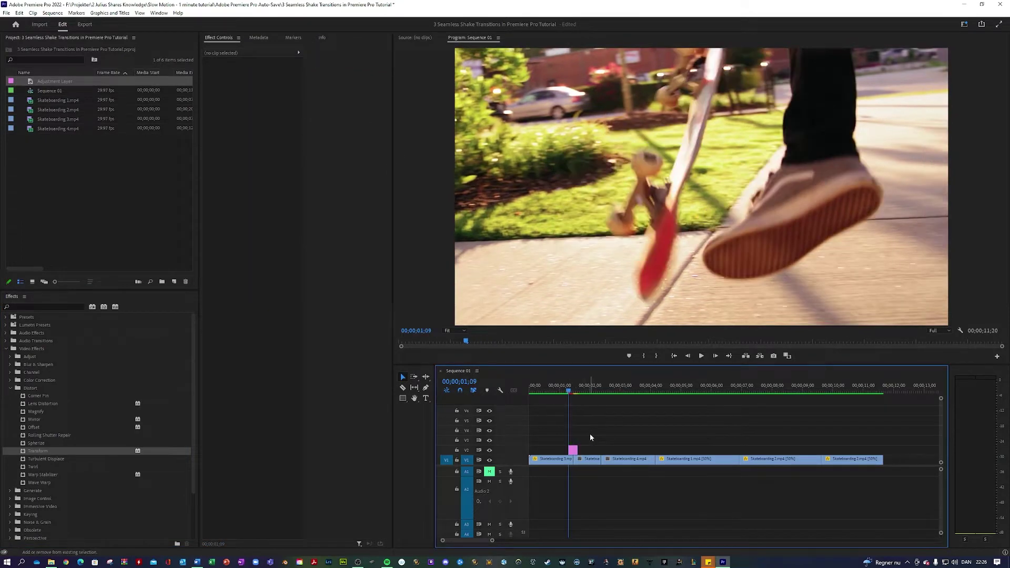
{"action": "left_click", "coordinate": [572, 449]}
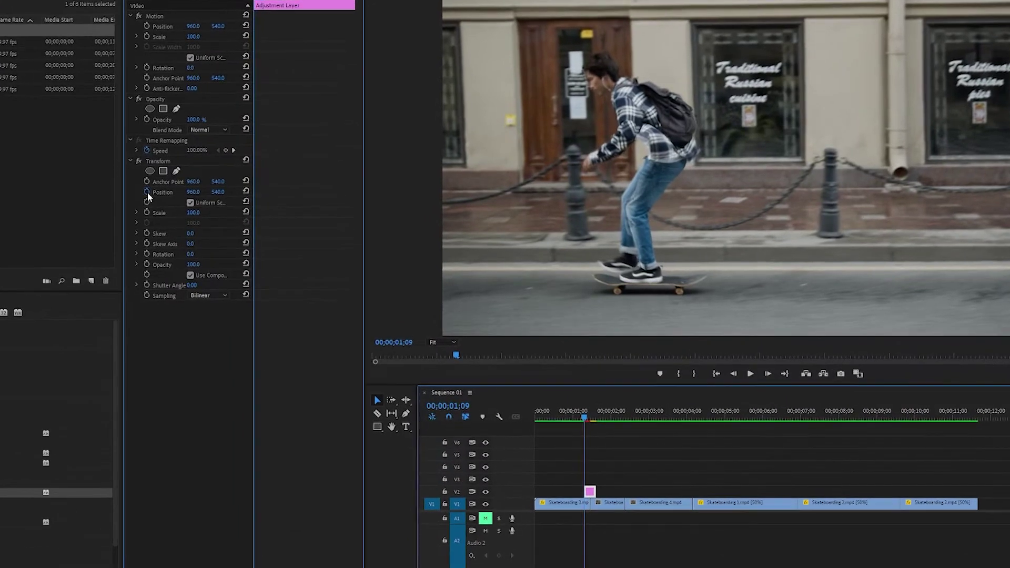
{"action": "left_click", "coordinate": [146, 212]}
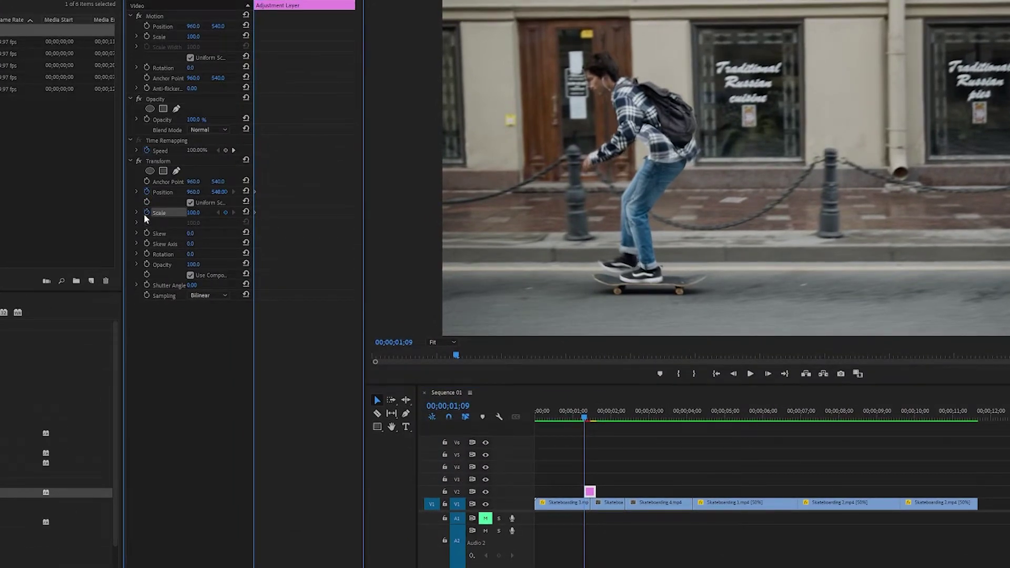
Add a Transform Position keyframe of 913, 458 at 00;00;01;12
{"action": "key", "text": "Right"}
{"action": "key", "text": "Right"}
{"action": "key", "text": "Right"}
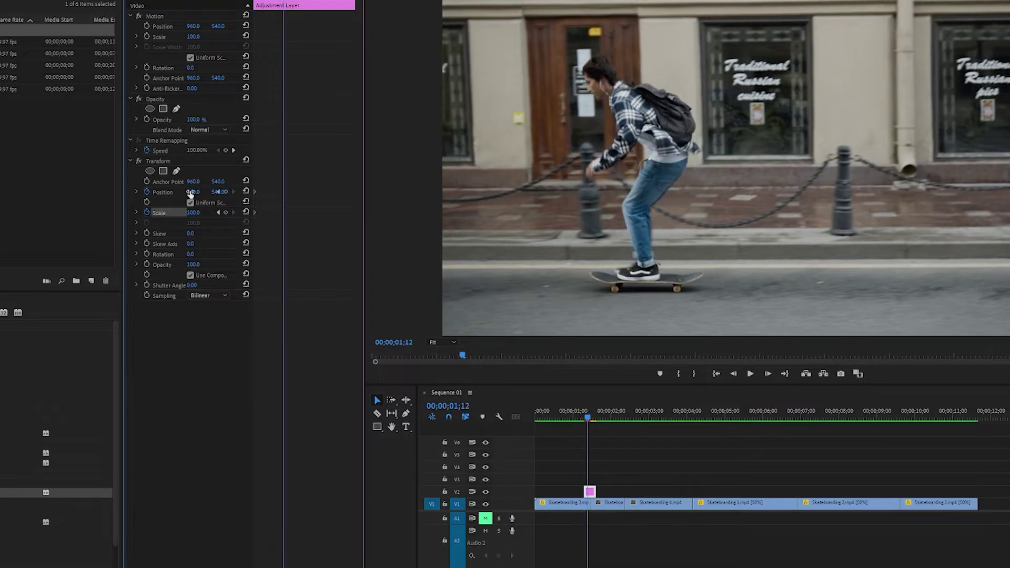
{"action": "left_click_drag", "start_coordinate": [124, 174], "coordinate": [45, 173]}
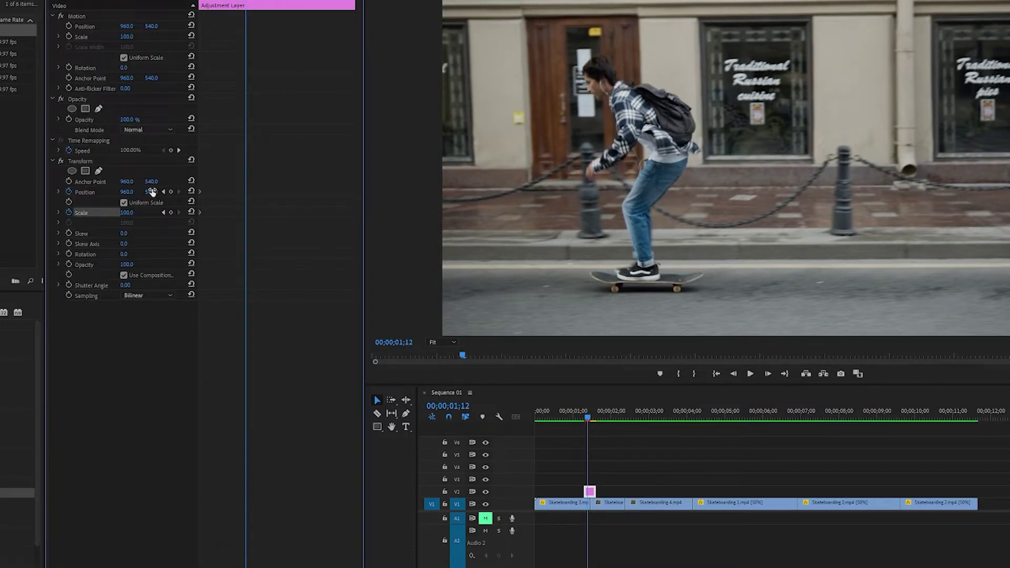
{"action": "left_click", "coordinate": [128, 192]}
{"action": "type", "text": "912"}
{"action": "key", "text": "Tab"}
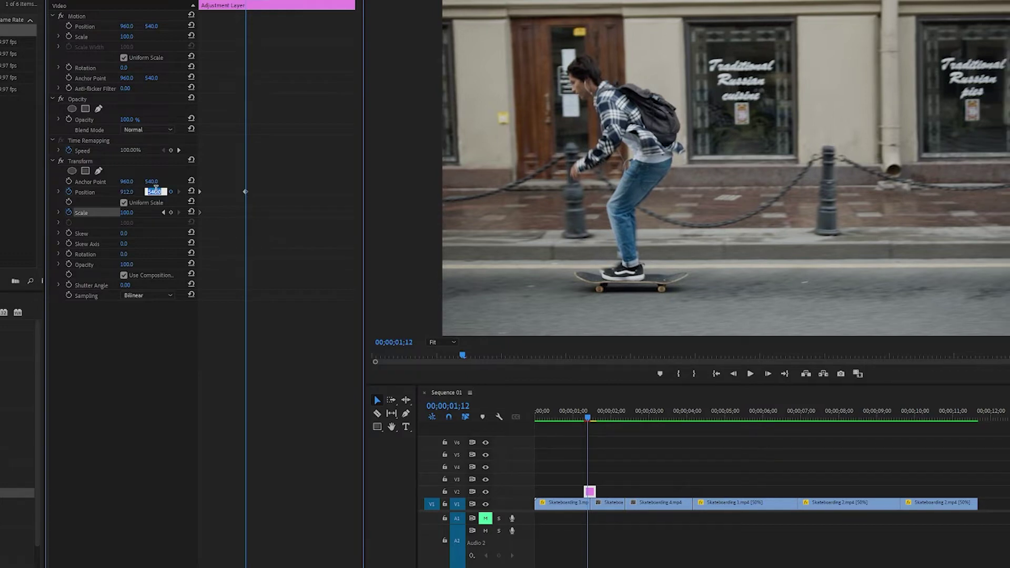
{"action": "type", "text": "450"}
{"action": "key", "text": "Return"}
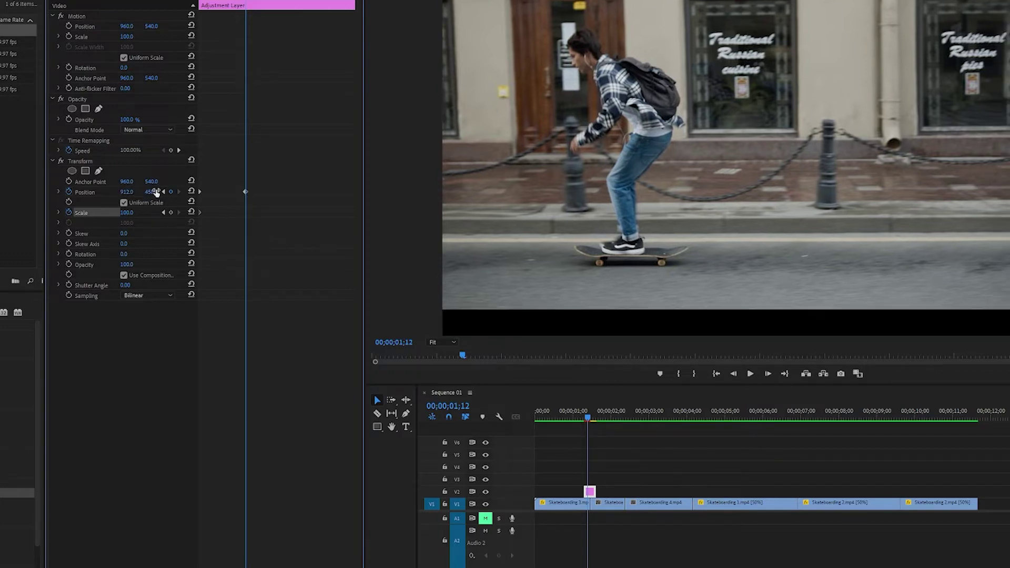
Add a Transform Position keyframe of 1159, 540 one frame further on, at 00;00;01;13
{"action": "key", "text": "Right"}
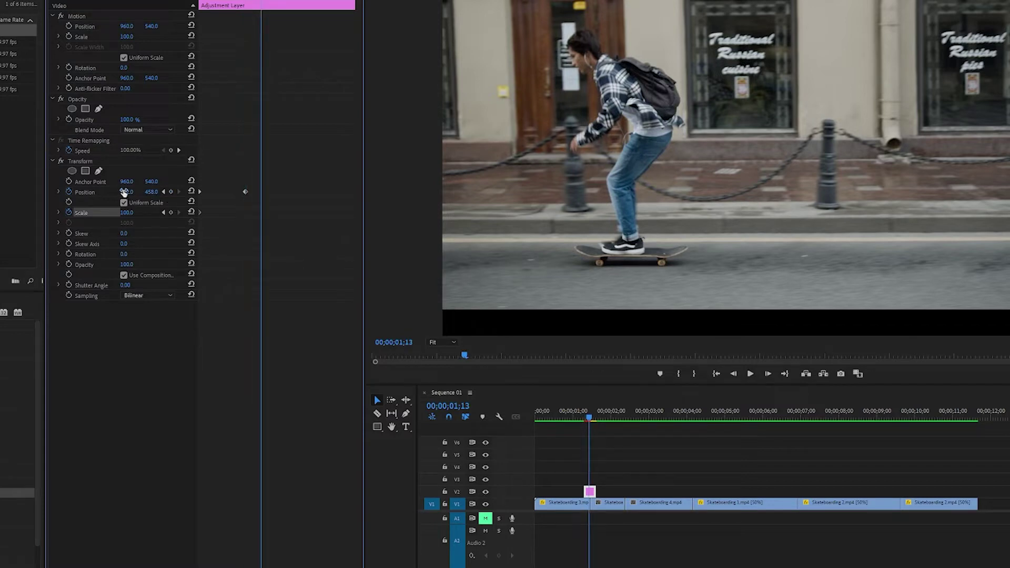
{"action": "left_click", "coordinate": [124, 192]}
{"action": "type", "text": "1159"}
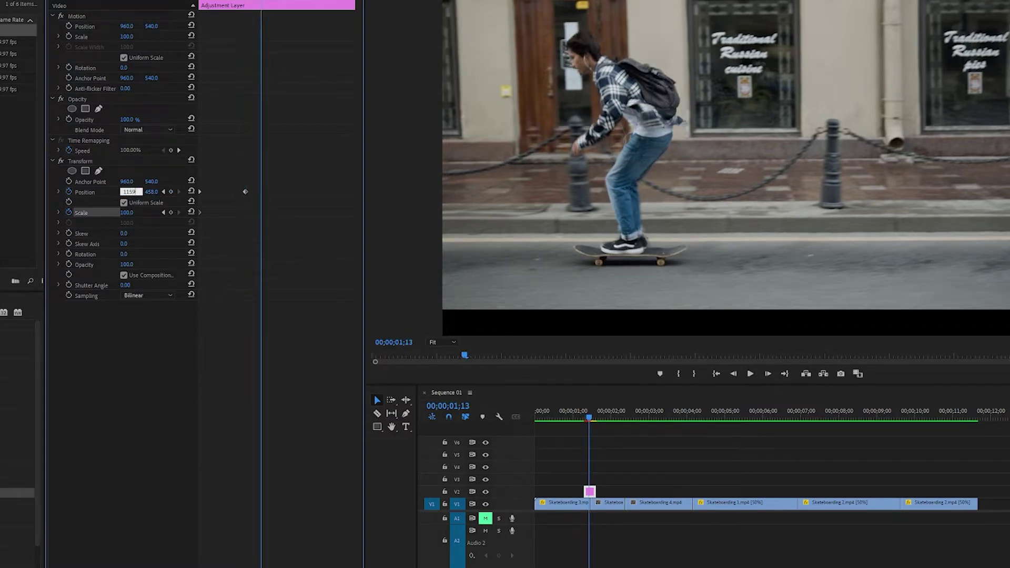
{"action": "key", "text": "Return"}
{"action": "left_click", "coordinate": [155, 191]}
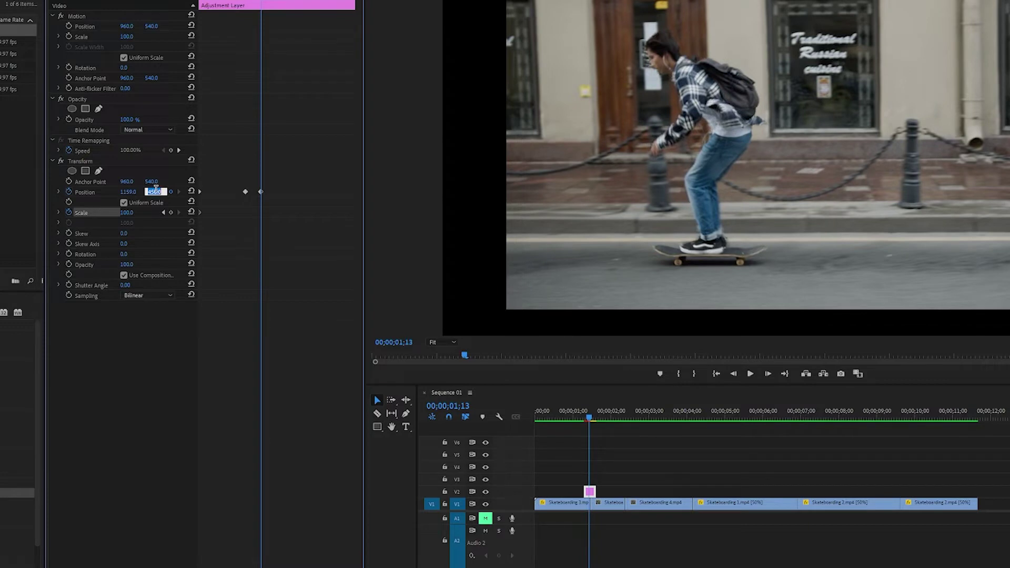
{"action": "type", "text": "540"}
{"action": "key", "text": "Return"}
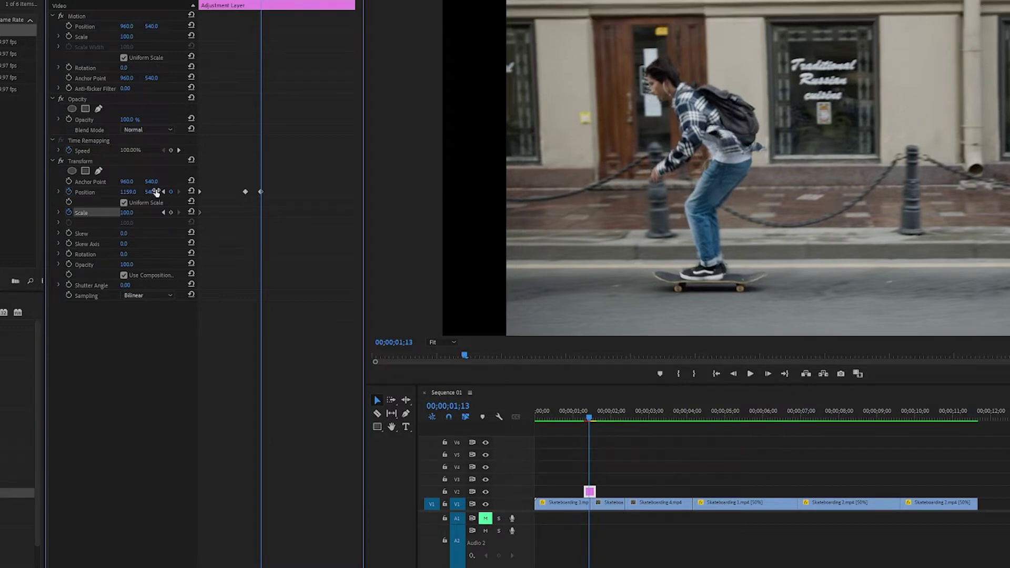
Add a Transform Position keyframe of 827, 414 at 00;00;01;15
{"action": "key", "text": "Right"}
{"action": "key", "text": "Right"}
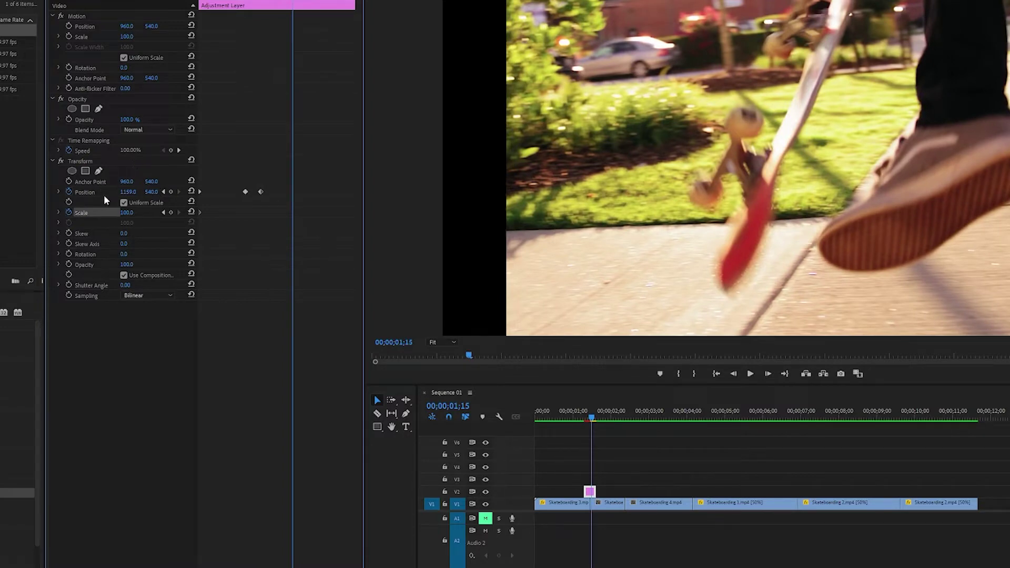
{"action": "left_click", "coordinate": [131, 190]}
{"action": "type", "text": "827"}
{"action": "key", "text": "Return"}
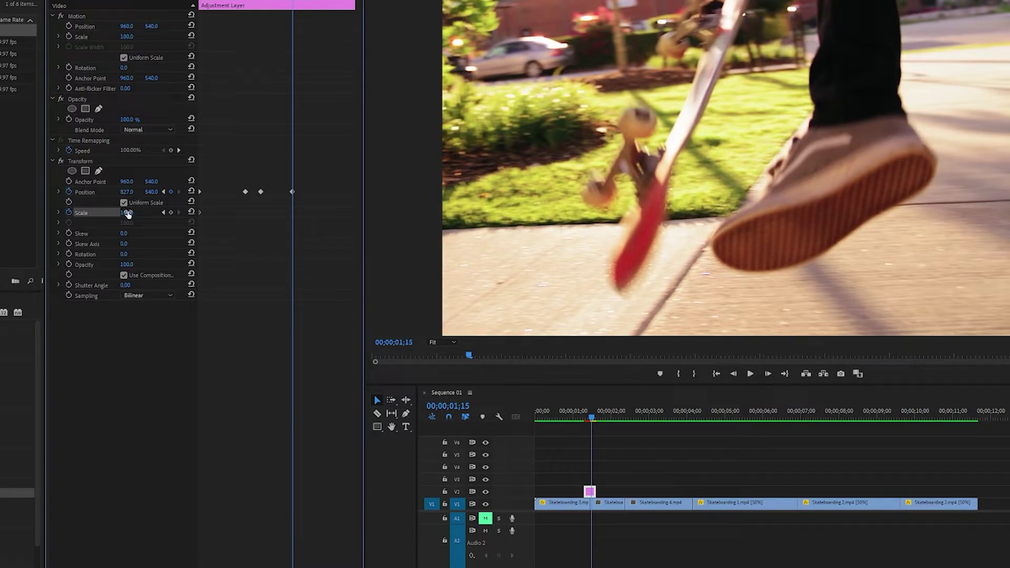
{"action": "left_click", "coordinate": [151, 191]}
{"action": "type", "text": "414"}
{"action": "key", "text": "Return"}
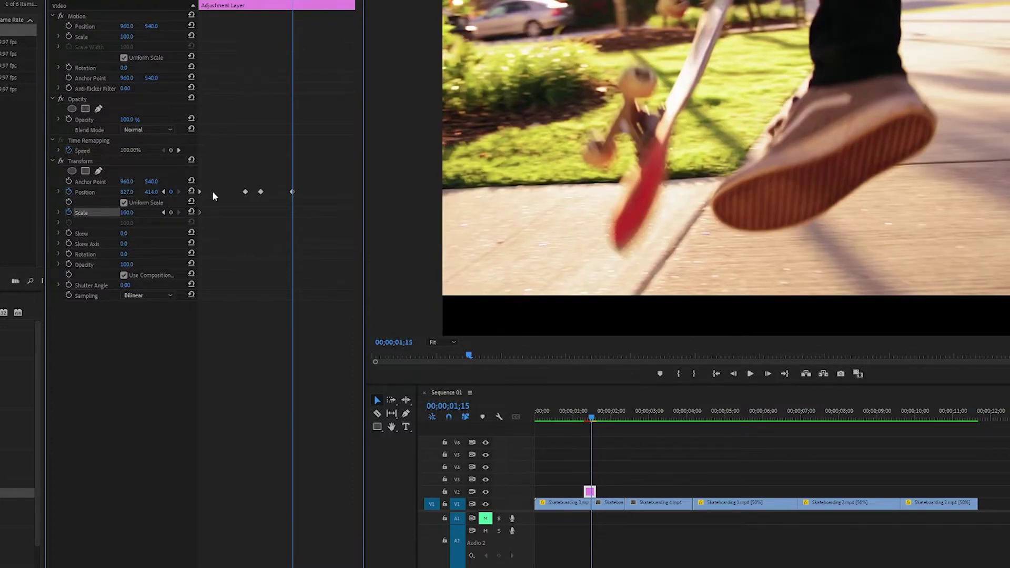
Add a Transform Position keyframe of 877, 564 at 00;00;01;16
{"action": "key", "text": "Right"}
{"action": "key", "text": "Right"}
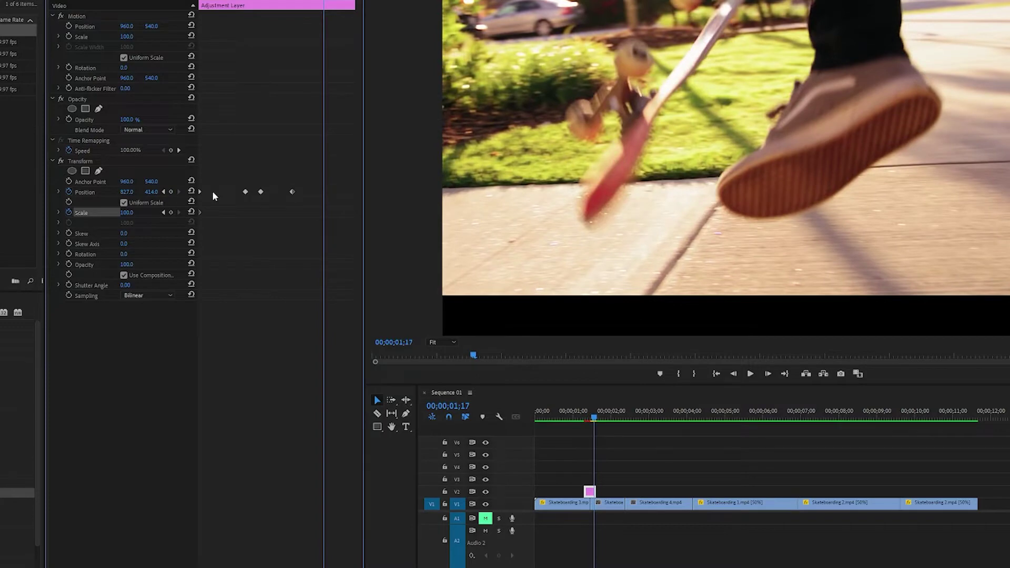
{"action": "key", "text": "Left"}
{"action": "key", "text": "Left"}
{"action": "key", "text": "Right"}
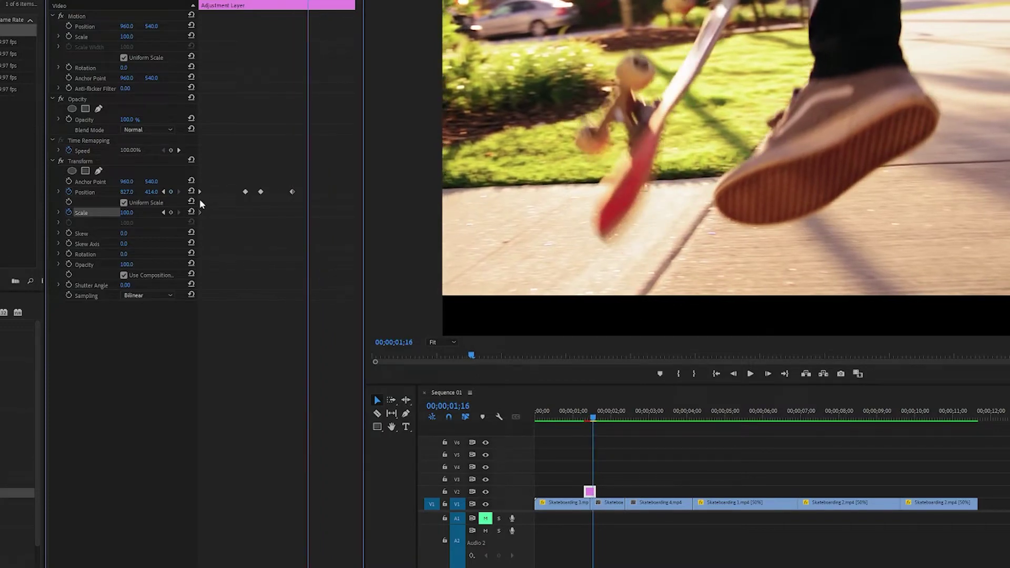
{"action": "left_click", "coordinate": [130, 191]}
{"action": "type", "text": "877"}
{"action": "key", "text": "Return"}
{"action": "left_click", "coordinate": [153, 192]}
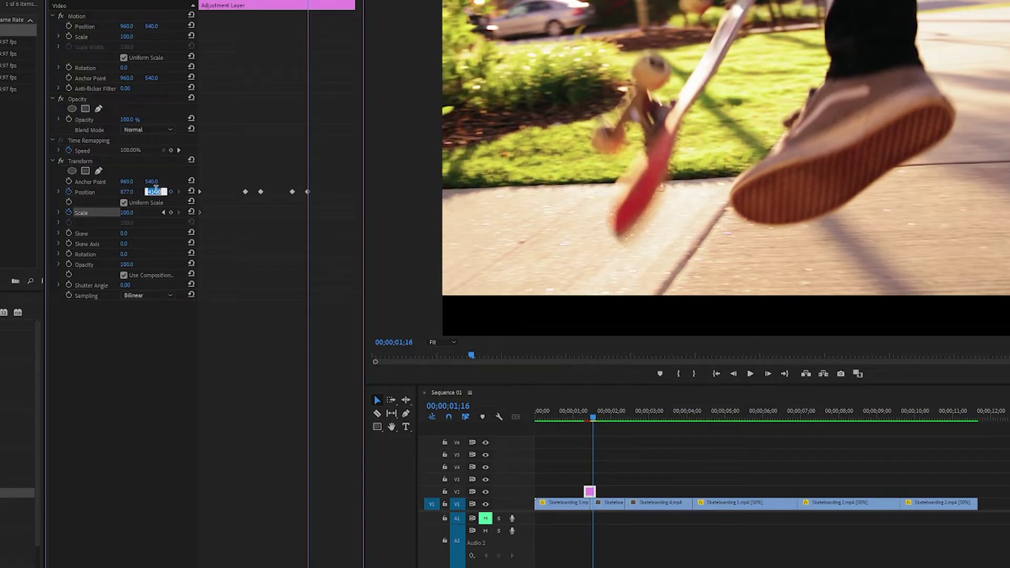
{"action": "type", "text": "564"}
{"action": "key", "text": "Return"}
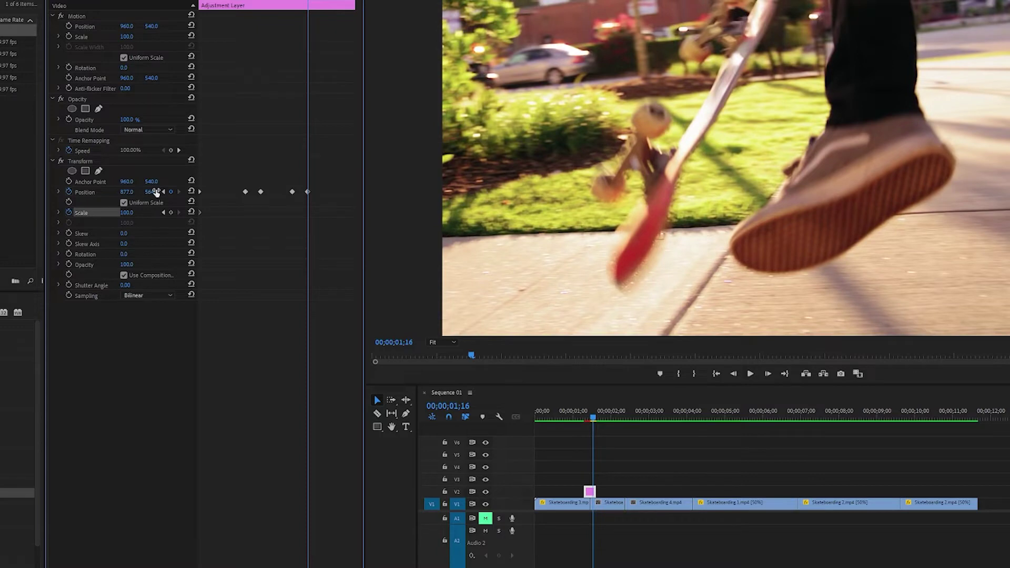
Reset the Transform effect at 00;00;01;19 to add default Position and Scale keyframes at the adjustment layer's end
{"action": "key", "text": "Right"}
{"action": "key", "text": "Right"}
{"action": "key", "text": "Right"}
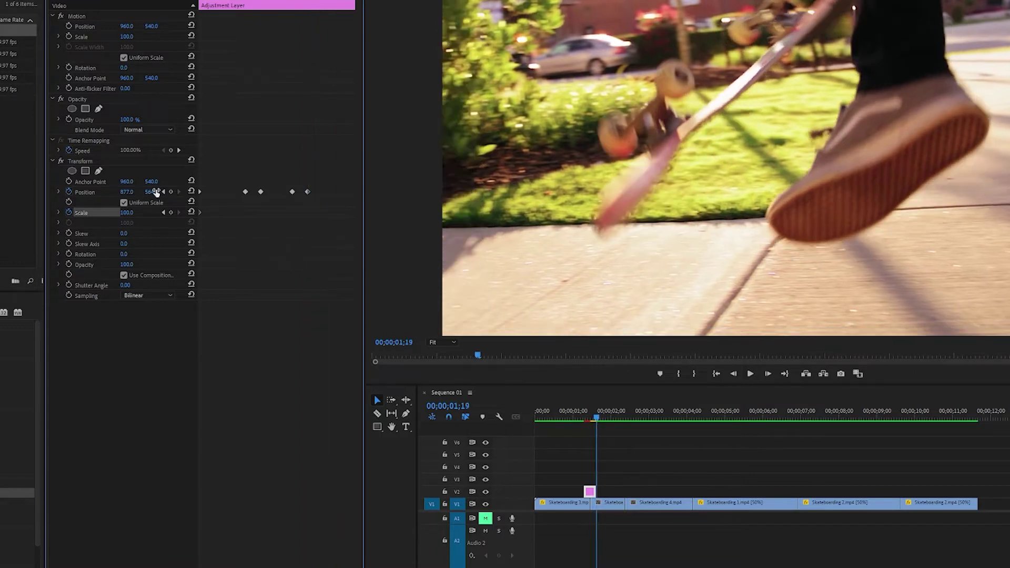
{"action": "left_click", "coordinate": [191, 161]}
Add a Transform Scale keyframe of 130 at 00;00;01;14, the middle of the adjustment layer
{"action": "key", "text": "Left"}
{"action": "key", "text": "Left"}
{"action": "key", "text": "Left"}
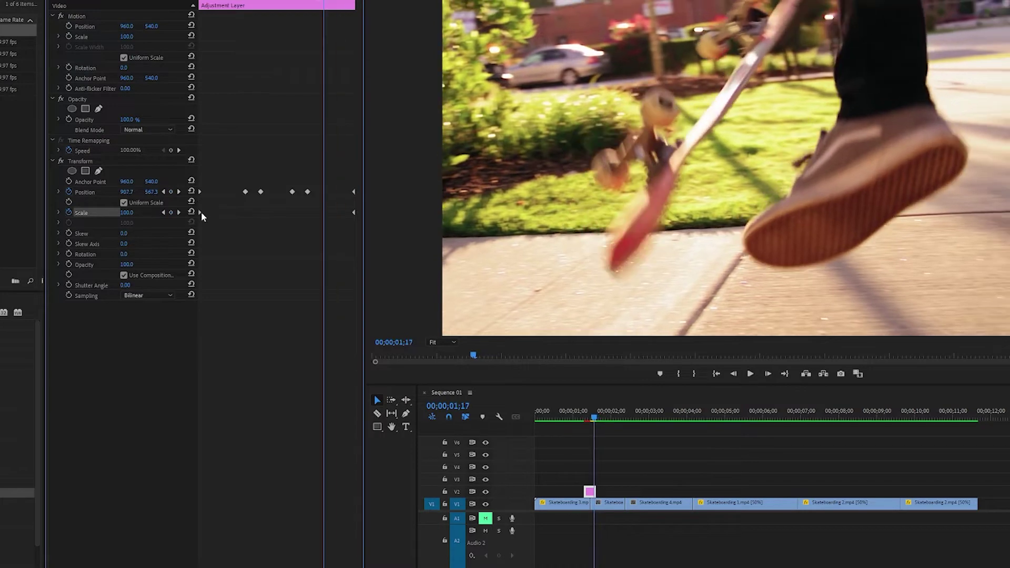
{"action": "key", "text": "Left"}
{"action": "key", "text": "Left"}
{"action": "key", "text": "Left"}
{"action": "key", "text": "Left"}
{"action": "key", "text": "Left"}
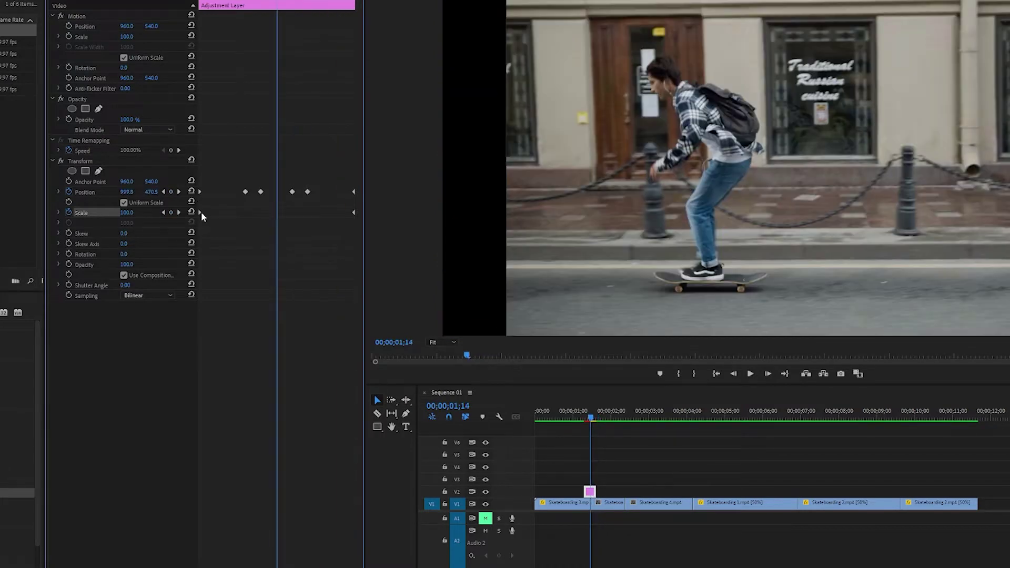
{"action": "key", "text": "Right"}
{"action": "key", "text": "Right"}
{"action": "key", "text": "Right"}
{"action": "key", "text": "Right"}
{"action": "key", "text": "Right"}
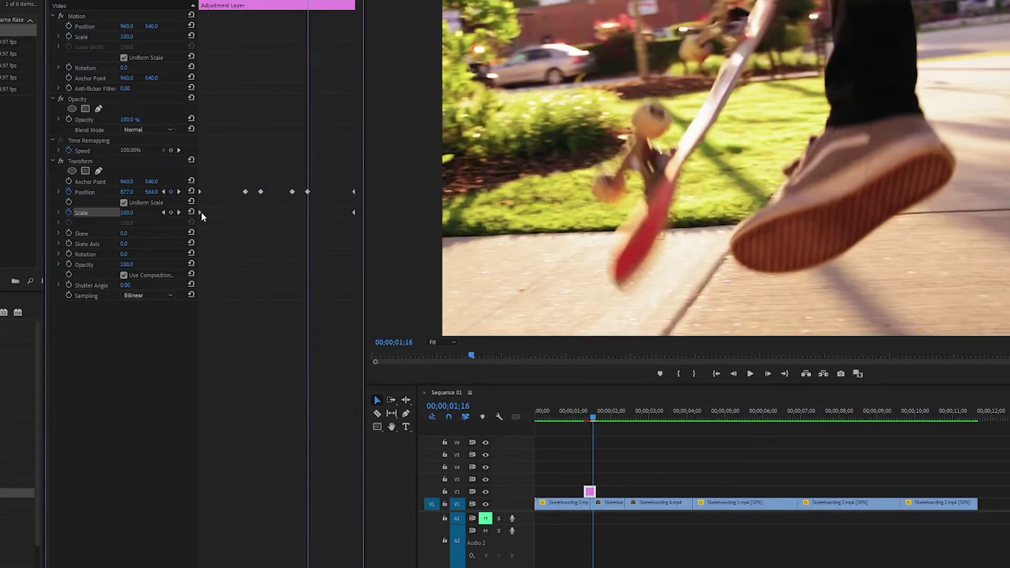
{"action": "key", "text": "Left"}
{"action": "key", "text": "Left"}
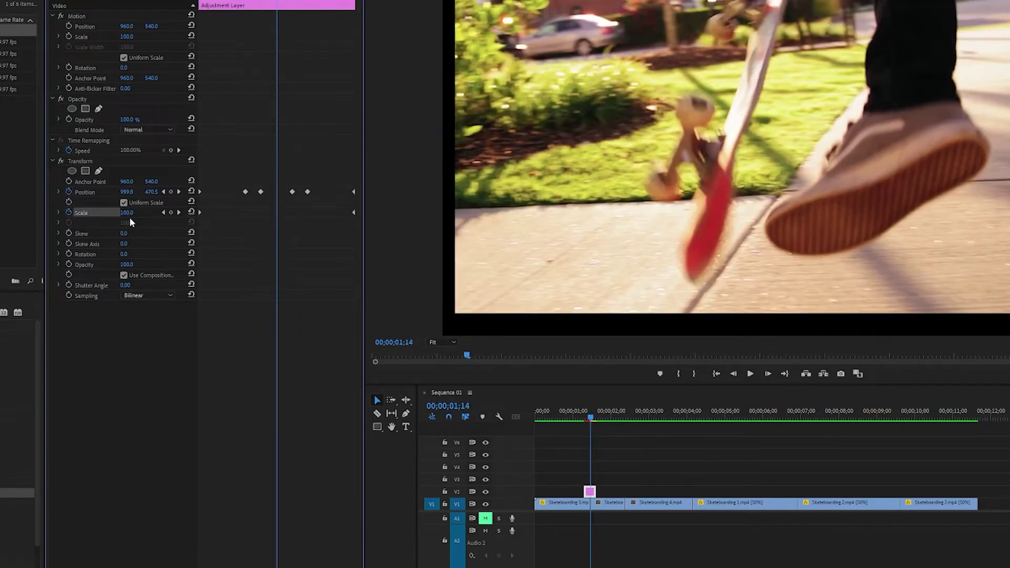
{"action": "left_click", "coordinate": [128, 213]}
{"action": "type", "text": "132"}
{"action": "key", "text": "Return"}
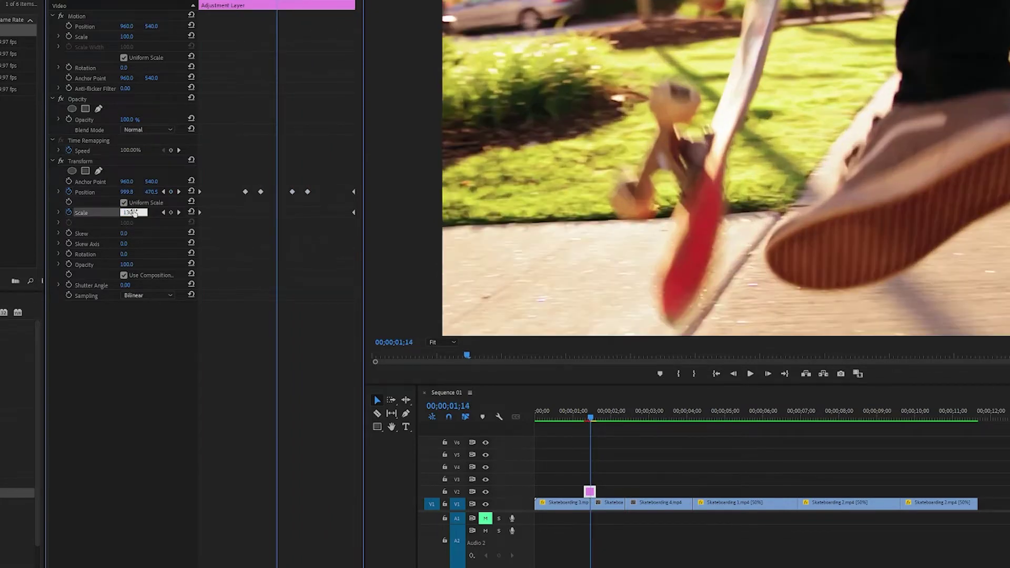
Step frame by frame through the adjustment layer to check the scaled shake for black edges
{"action": "key", "text": "Left"}
{"action": "key", "text": "Left"}
{"action": "key", "text": "Left"}
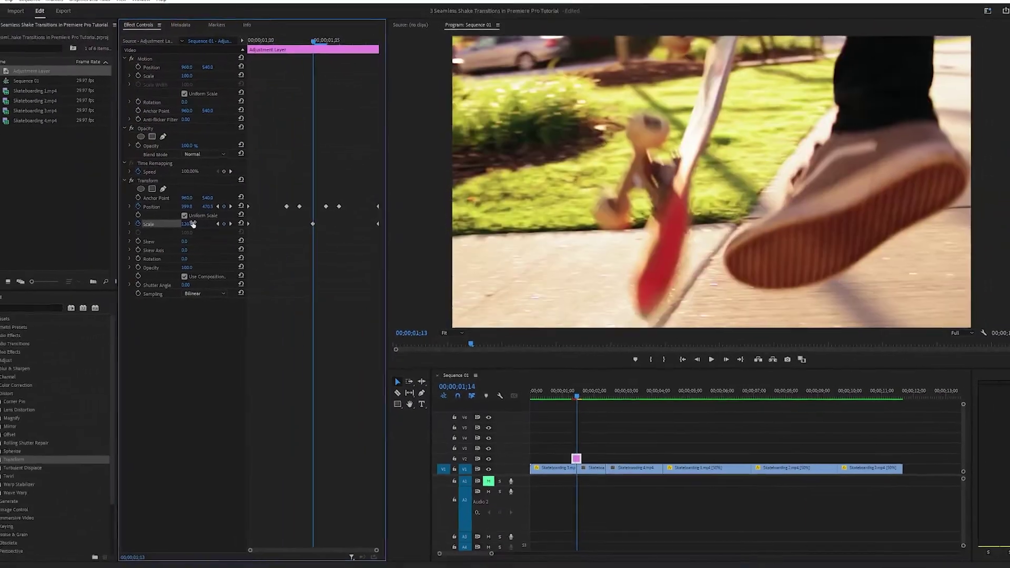
{"action": "key", "text": "Right"}
{"action": "key", "text": "Right"}
{"action": "key", "text": "Right"}
{"action": "key", "text": "Right"}
{"action": "key", "text": "Right"}
{"action": "key", "text": "Right"}
{"action": "key", "text": "Right"}
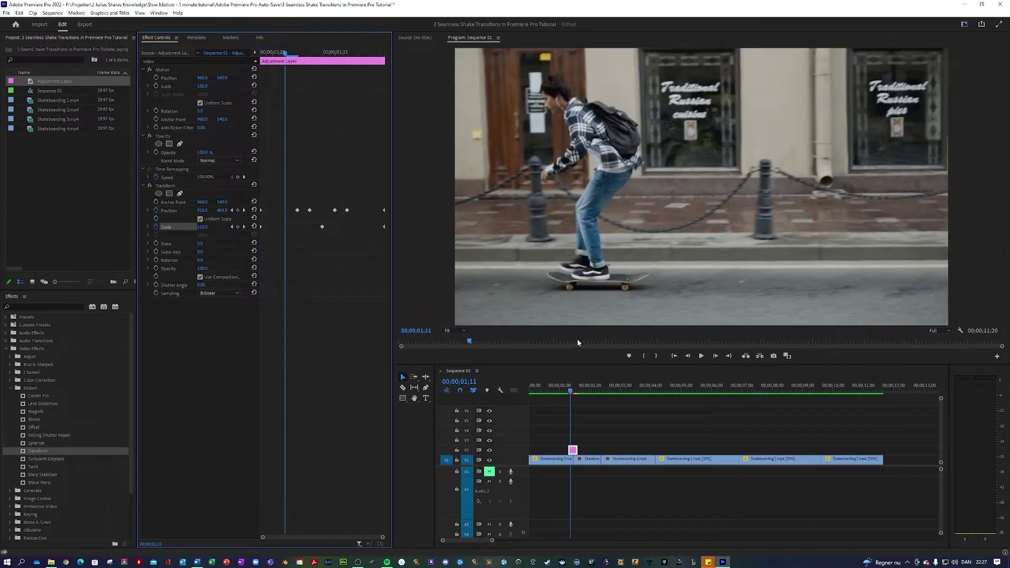
{"action": "key", "text": "Left"}
{"action": "key", "text": "Left"}
{"action": "key", "text": "Left"}
{"action": "key", "text": "Left"}
{"action": "key", "text": "Left"}
{"action": "key", "text": "Left"}
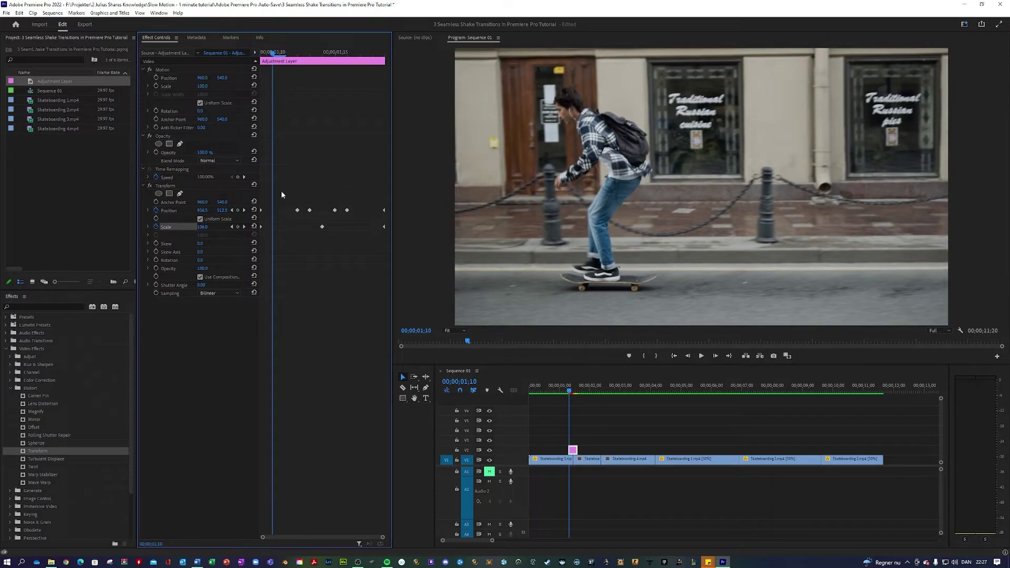
Set the temporal interpolation of all Position keyframes and the first and last Scale keyframes to Bezier
{"action": "left_click_drag", "start_coordinate": [266, 201], "coordinate": [345, 243]}
{"action": "left_click_drag", "start_coordinate": [368, 196], "coordinate": [266, 213]}
{"action": "right_click", "coordinate": [261, 226]}
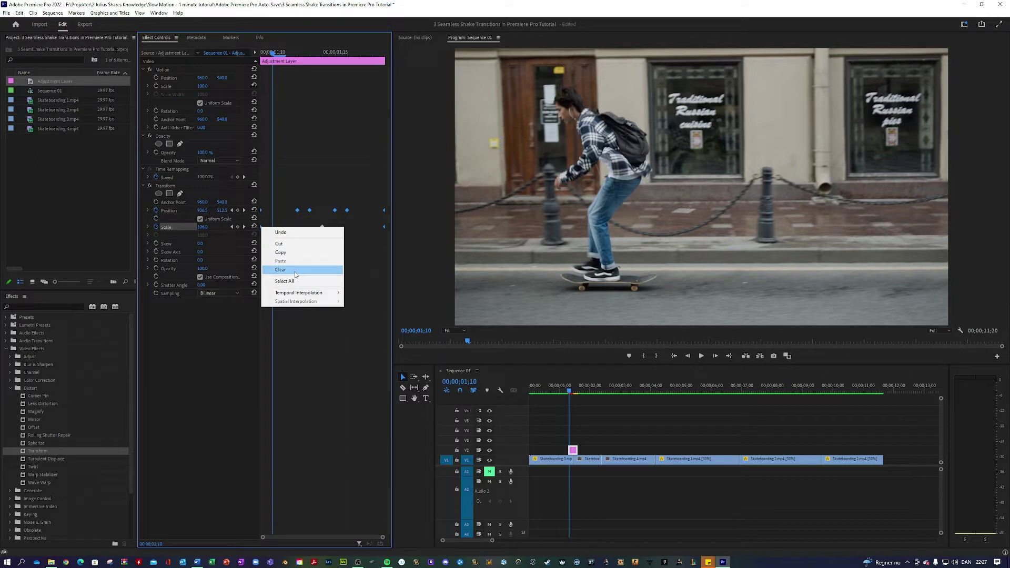
{"action": "mouse_move", "coordinate": [307, 292]}
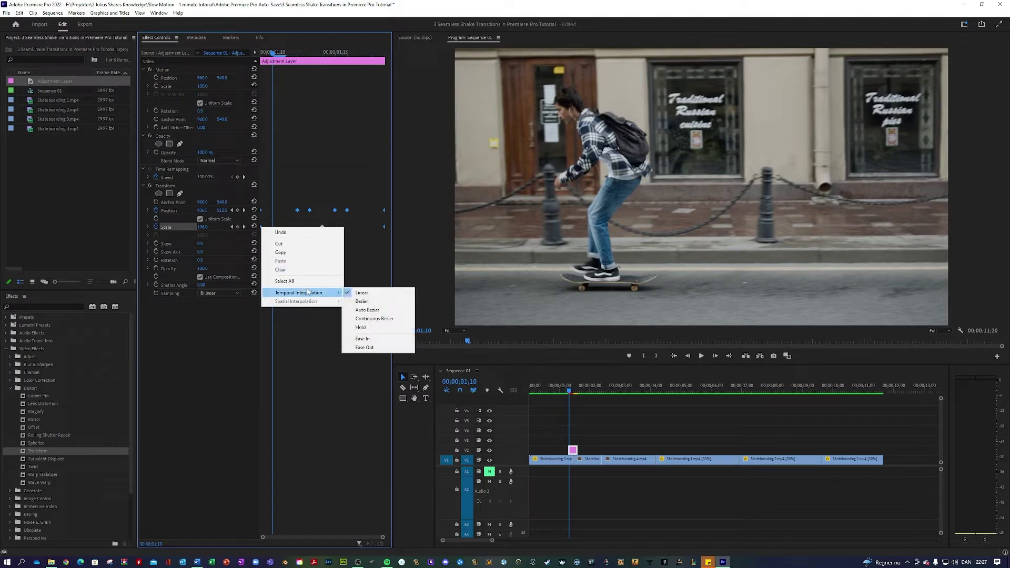
{"action": "left_click", "coordinate": [362, 300]}
Disable the Transform effect's composition shutter angle option and set its Shutter Angle to 360
{"action": "left_click_drag", "start_coordinate": [569, 387], "coordinate": [576, 388]}
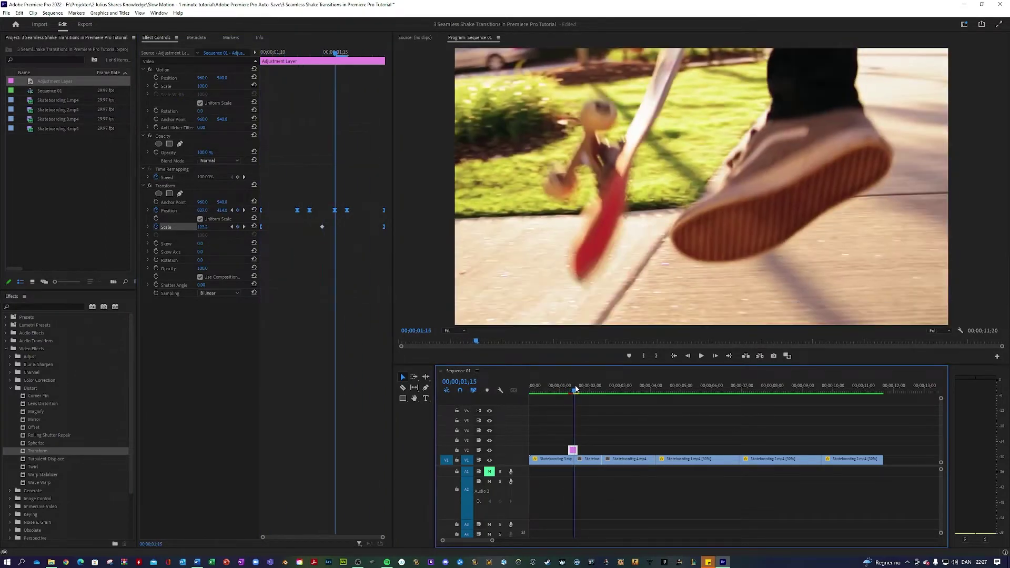
{"action": "left_click", "coordinate": [200, 277]}
{"action": "left_click", "coordinate": [206, 284]}
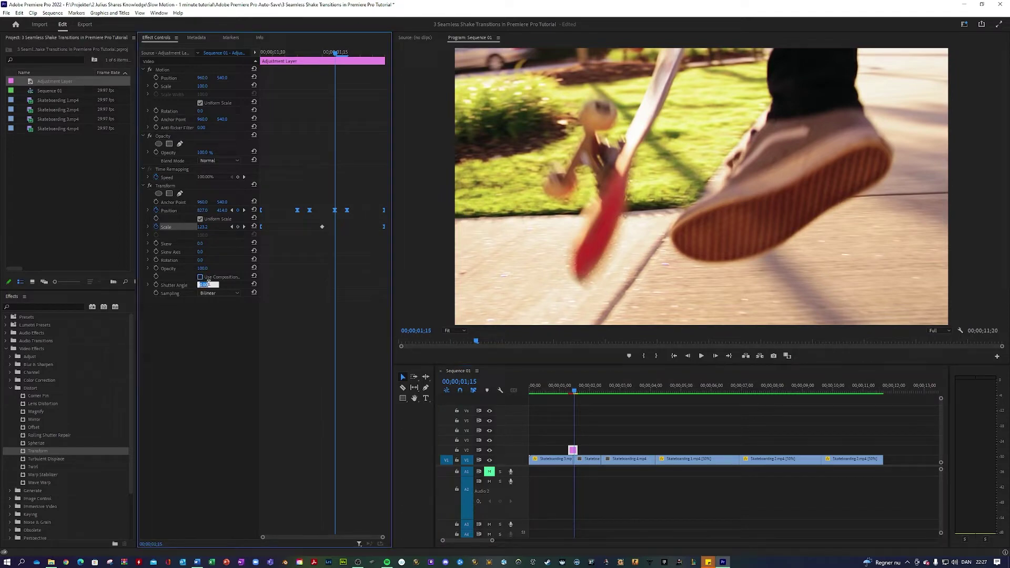
{"action": "type", "text": "360"}
{"action": "key", "text": "Return"}
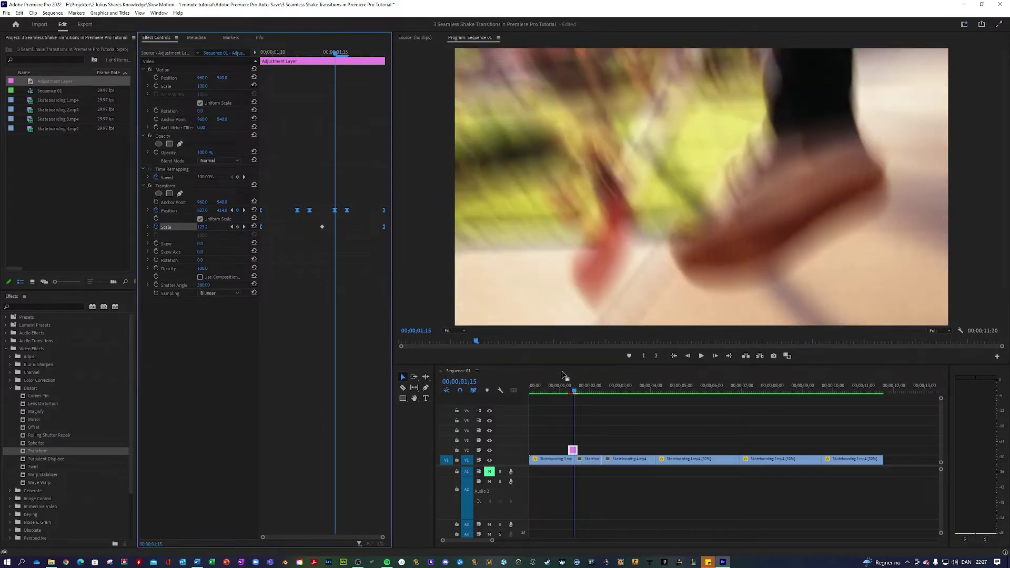
Preview the first shake transition by playing the sequence across the first cut
{"action": "left_click", "coordinate": [574, 389]}
{"action": "mouse_move", "coordinate": [575, 389]}
{"action": "left_mouse_down"}
{"action": "mouse_move", "coordinate": [563, 389]}
{"action": "mouse_move", "coordinate": [589, 384]}
{"action": "left_mouse_up"}
{"action": "left_click", "coordinate": [541, 385]}
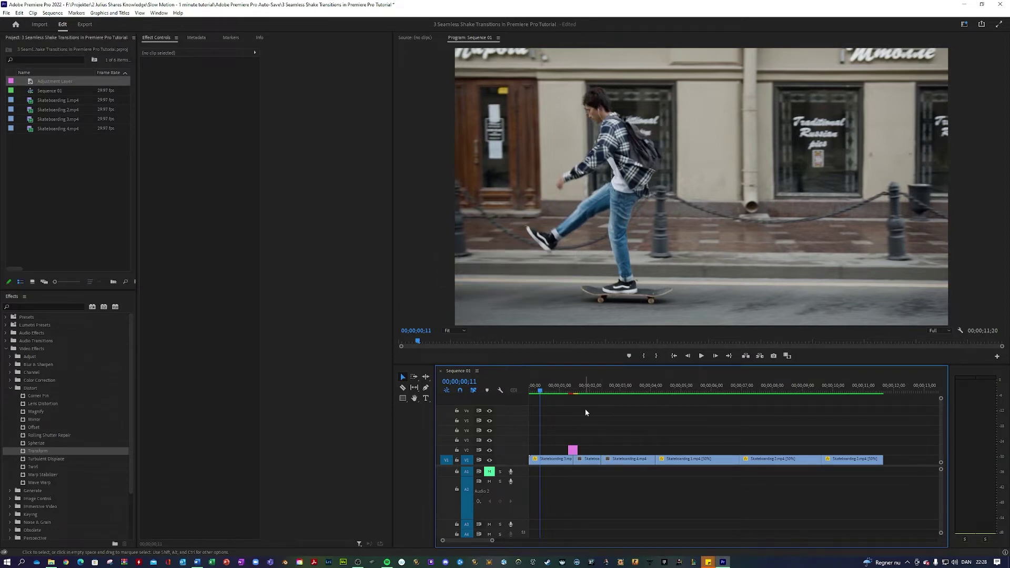
Copy the adjustment layer over the second cut, starting at 00;00;02;07, and delete the copy's Transform effect
{"action": "left_click", "coordinate": [573, 451]}
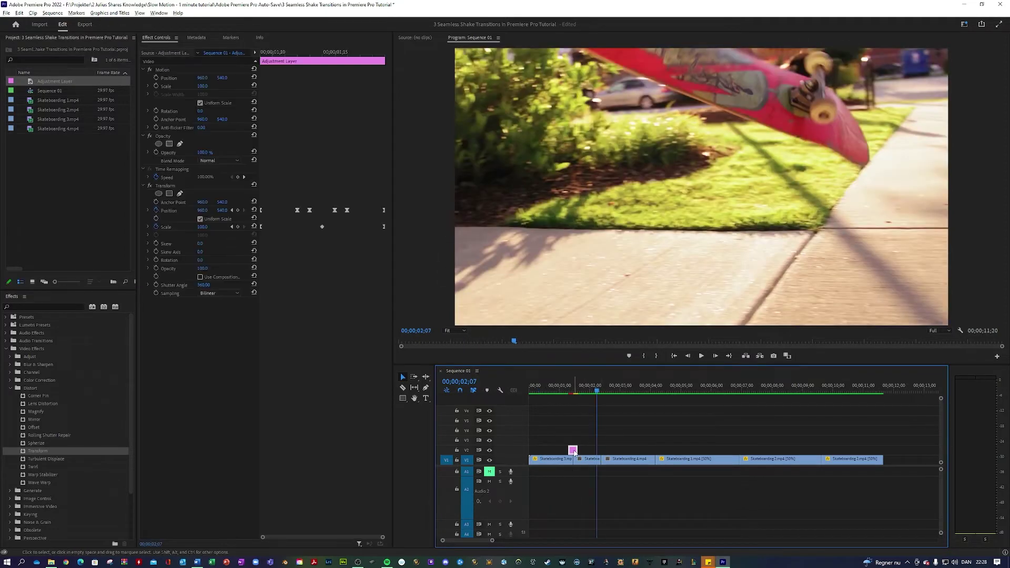
{"action": "left_click_drag", "start_coordinate": [573, 451], "coordinate": [602, 449]}
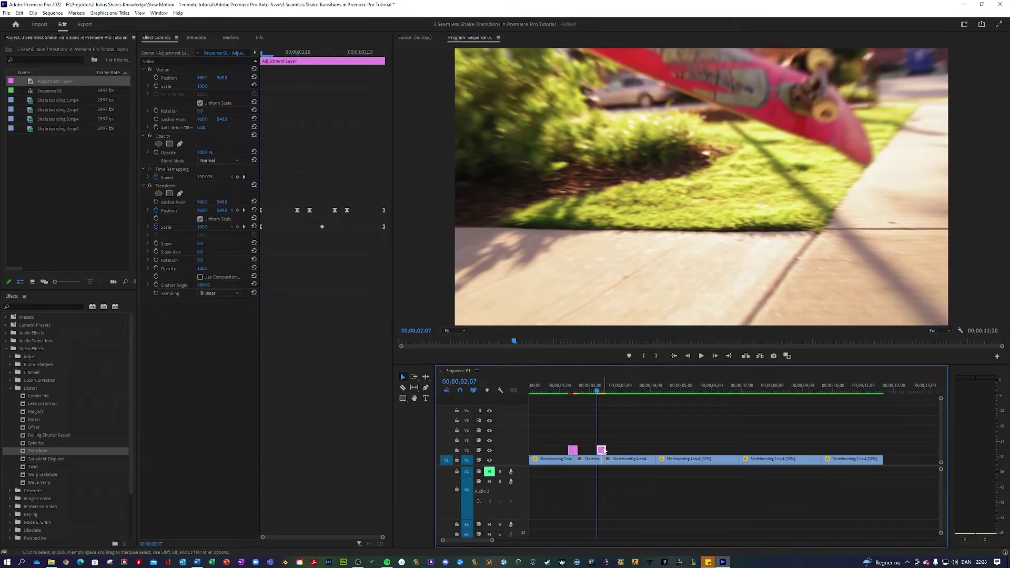
{"action": "left_click", "coordinate": [166, 186]}
{"action": "key", "text": "Delete"}
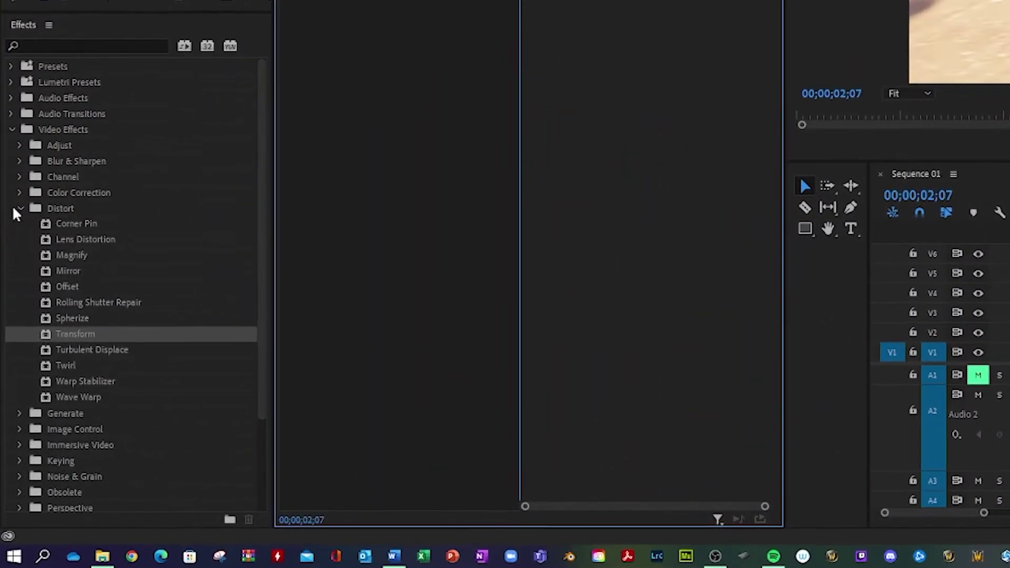
Apply the Directional Blur effect to the copied adjustment layer and set its Direction to 90°
{"action": "left_click", "coordinate": [18, 208]}
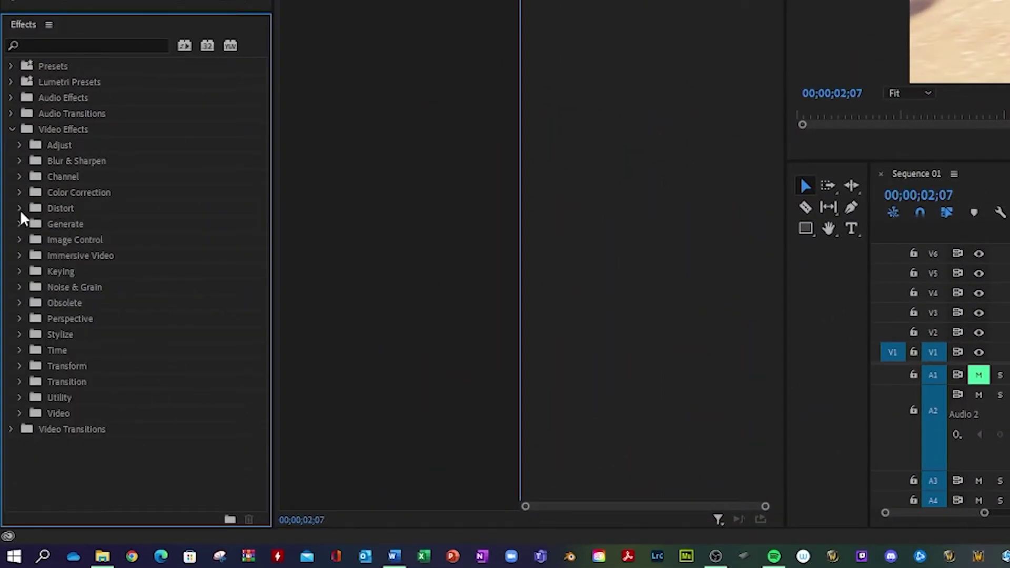
{"action": "left_click", "coordinate": [20, 161]}
{"action": "left_click_drag", "start_coordinate": [44, 190], "coordinate": [841, 402]}
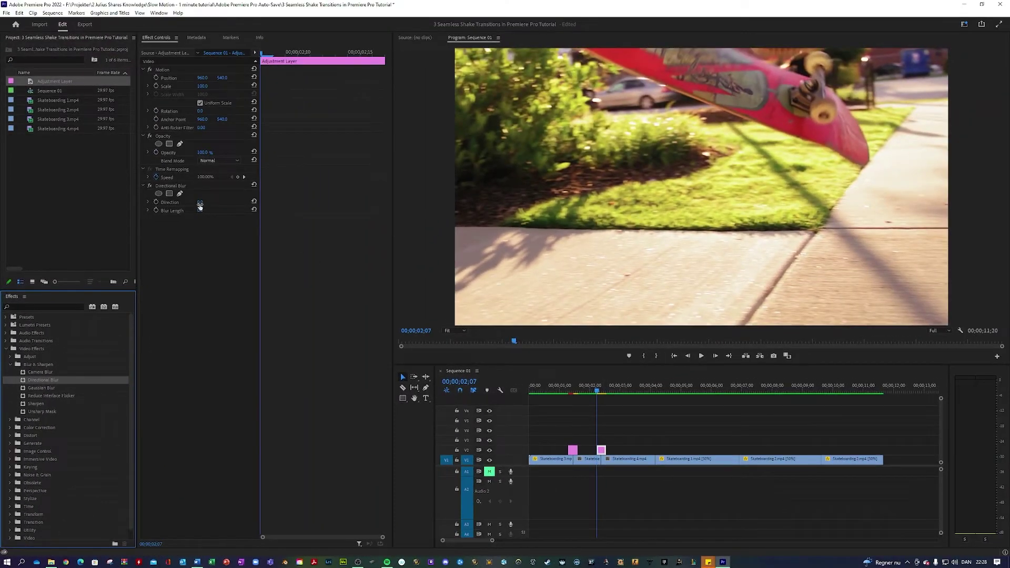
{"action": "left_click", "coordinate": [200, 204]}
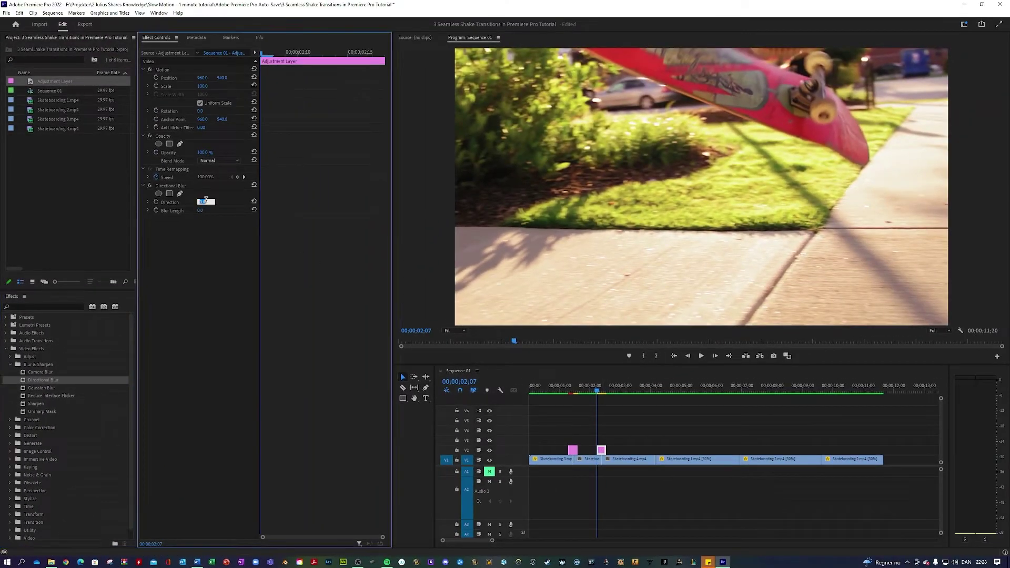
{"action": "type", "text": "90"}
{"action": "key", "text": "Return"}
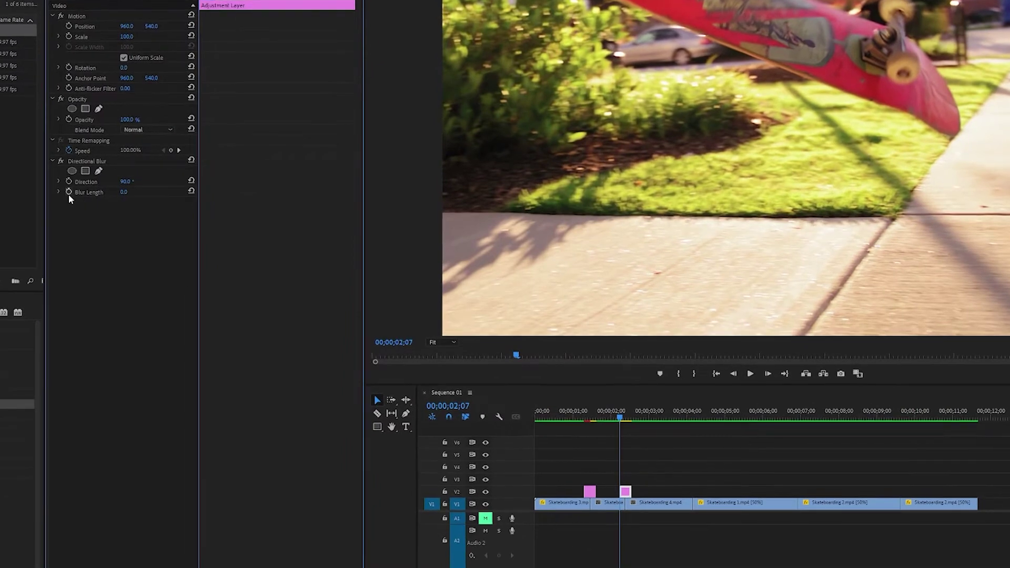
Keyframe Blur Length at 77 on the adjustment layer's first frame, 00;00;02;07, and at 16 one frame further on
{"action": "left_click", "coordinate": [134, 190]}
{"action": "type", "text": "75"}
{"action": "key", "text": "Return"}
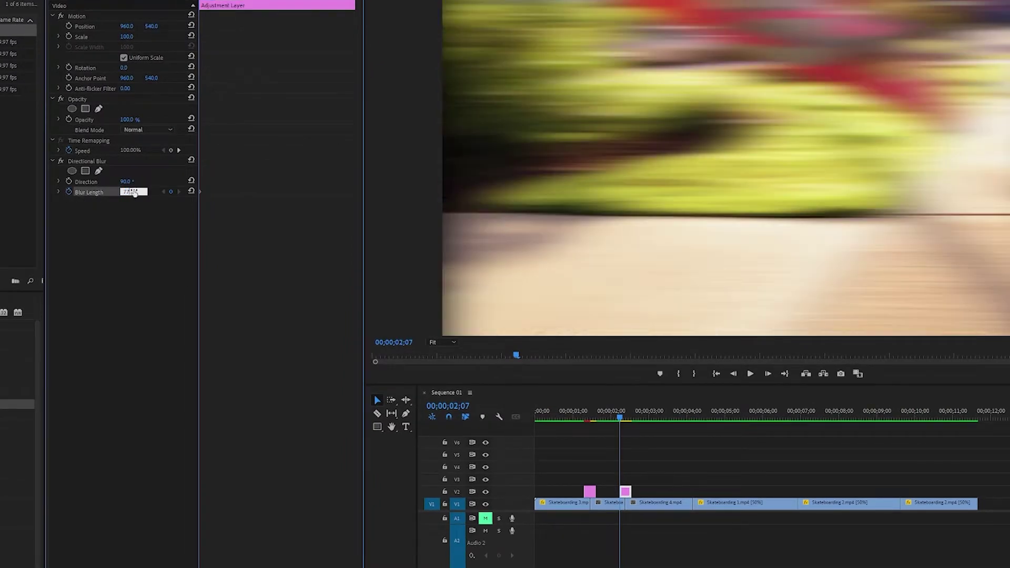
{"action": "key", "text": "Right"}
{"action": "left_click", "coordinate": [134, 192]}
{"action": "type", "text": "16"}
Add Blur Length keyframes of 77 at 00;00;02;09 and 16 at 00;00;02;10
{"action": "key", "text": "Right"}
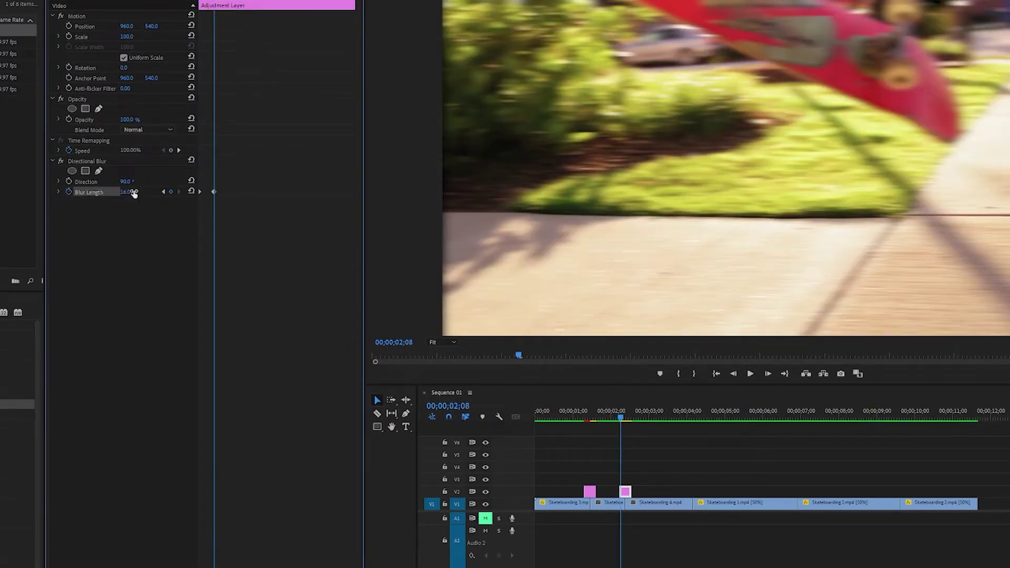
{"action": "type", "text": "77"}
{"action": "key", "text": "Return"}
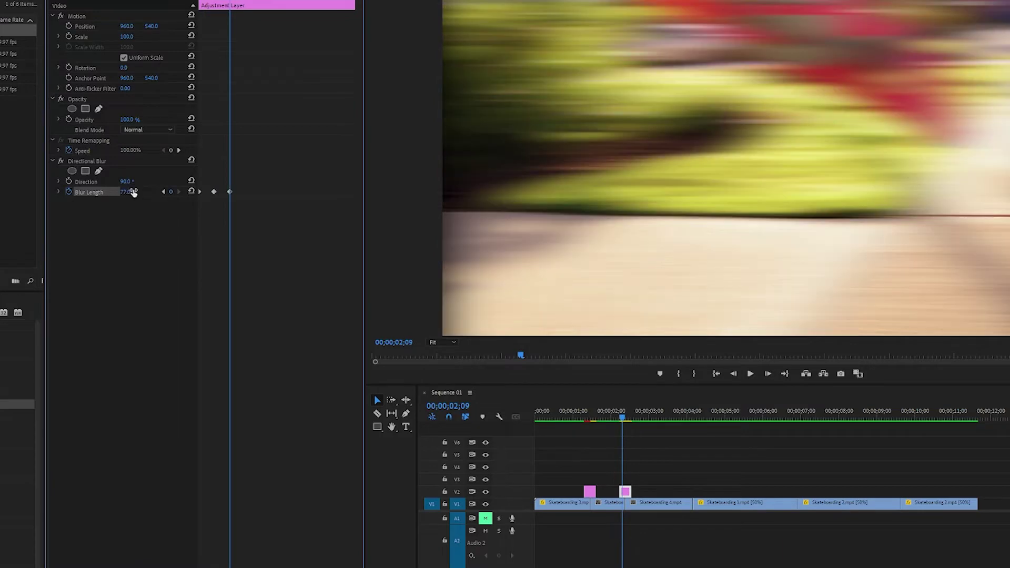
{"action": "key", "text": "Right"}
{"action": "type", "text": "16"}
{"action": "key", "text": "Return"}
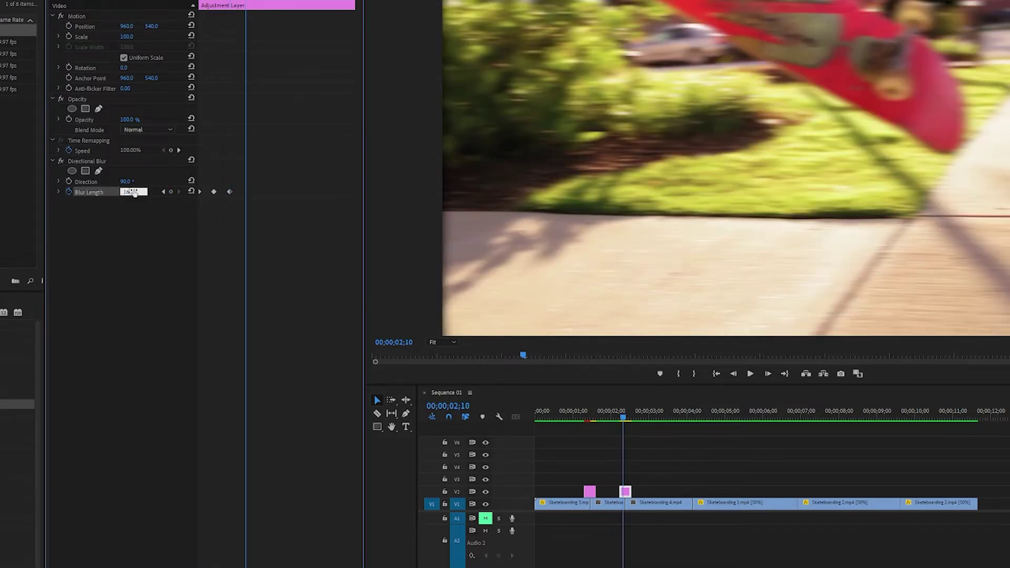
Continue alternating Blur Length keyframes of 77 and 16 on every frame through the adjustment layer's end
{"action": "key", "text": "Right"}
{"action": "left_click", "coordinate": [134, 192]}
{"action": "type", "text": "77"}
{"action": "key", "text": "Return"}
{"action": "key", "text": "Right"}
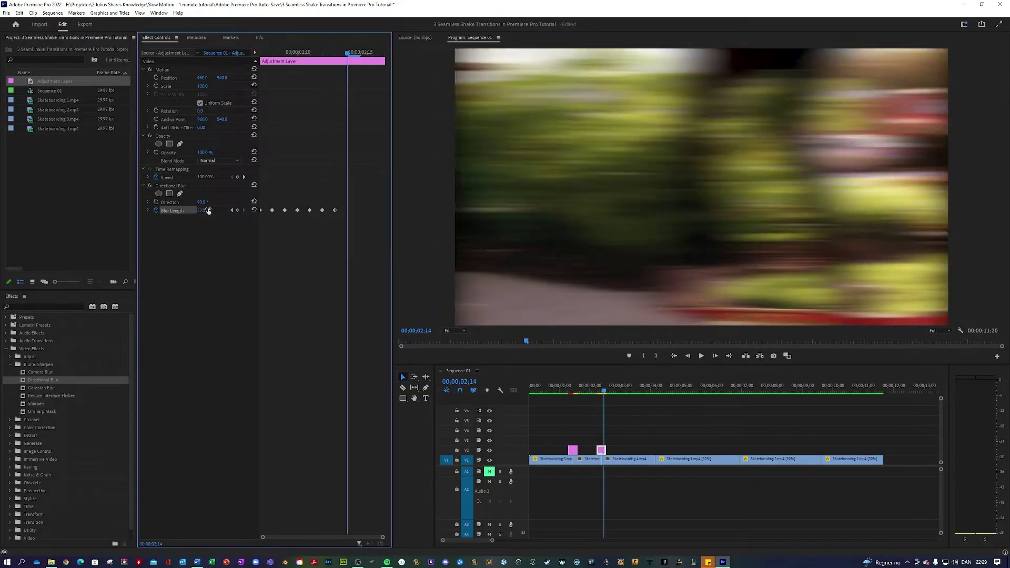
{"action": "left_click", "coordinate": [208, 211]}
{"action": "type", "text": "16"}
{"action": "key", "text": "Return"}
{"action": "key", "text": "Right"}
{"action": "left_click", "coordinate": [208, 211]}
{"action": "type", "text": "77"}
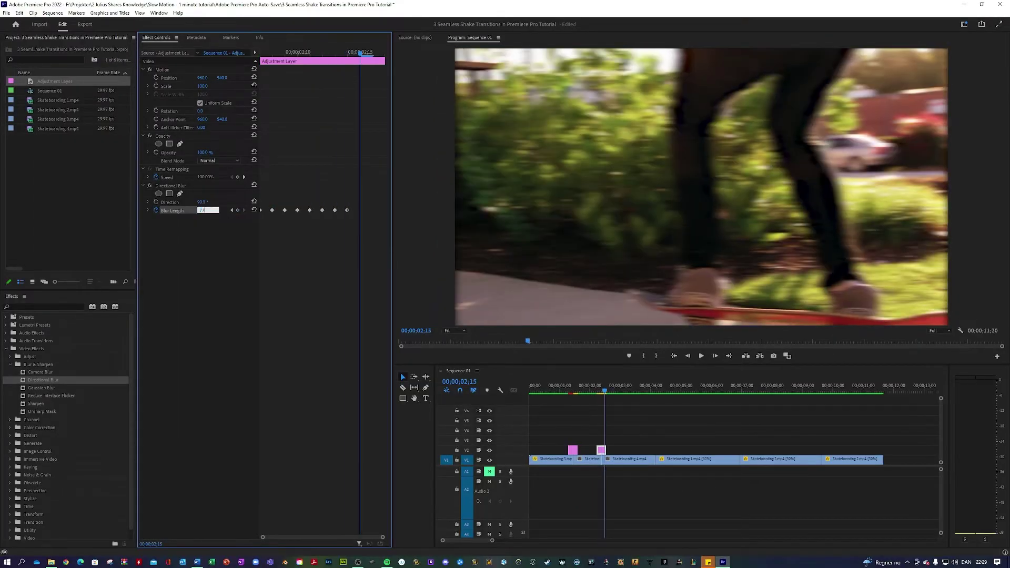
{"action": "key", "text": "Return"}
{"action": "key", "text": "Right"}
Preview the second transition and copy its Directional Blur adjustment layer over the third cut, starting at 00;00;04;00
{"action": "left_click", "coordinate": [591, 391]}
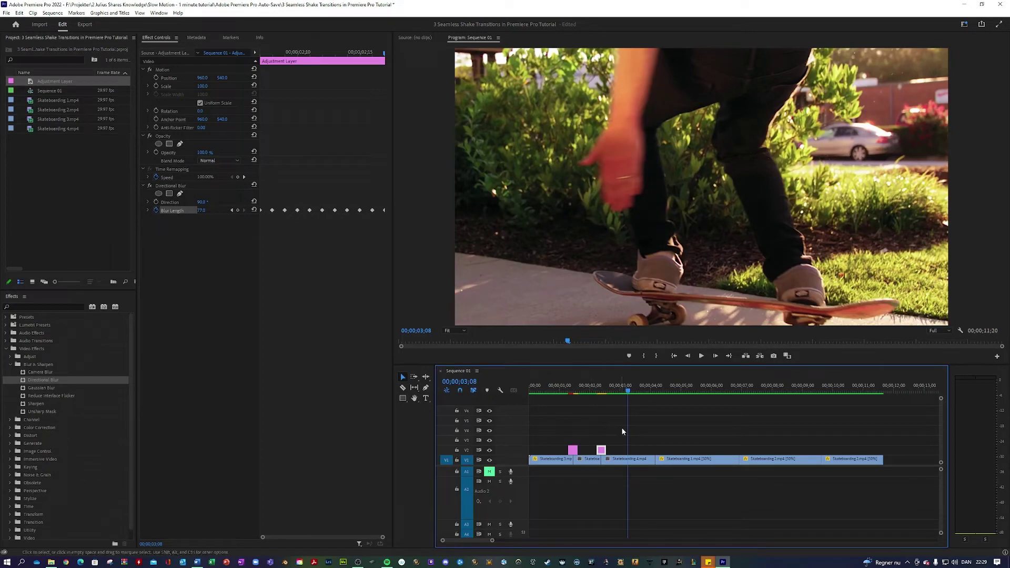
{"action": "left_click", "coordinate": [667, 420]}
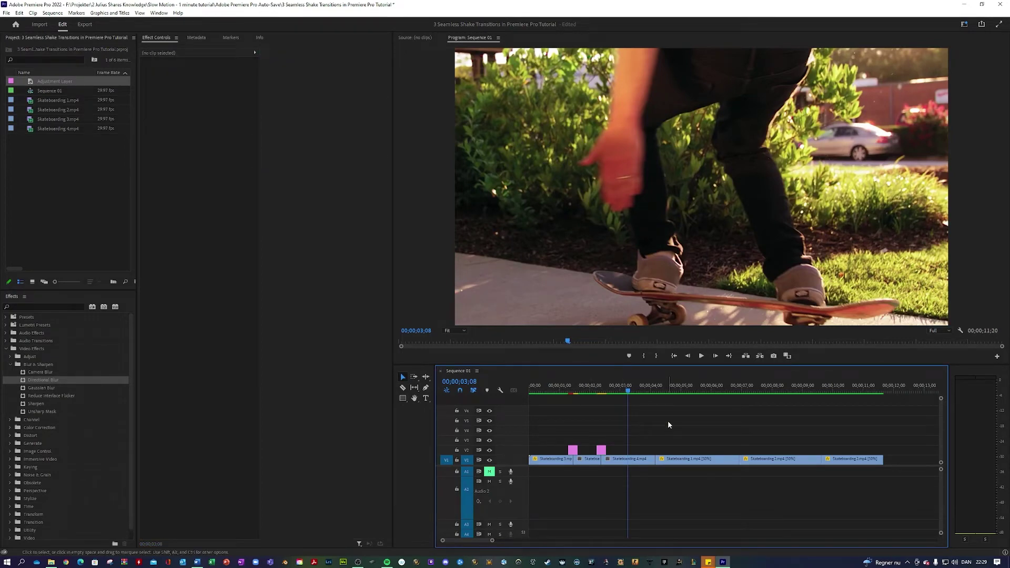
{"action": "key", "text": "Down"}
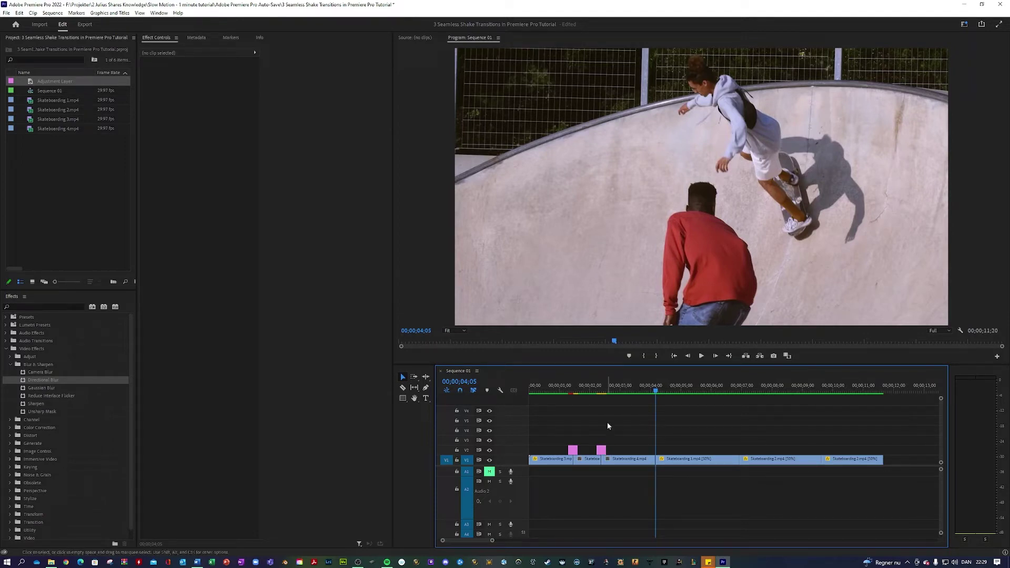
{"action": "key", "text": "shift+Left"}
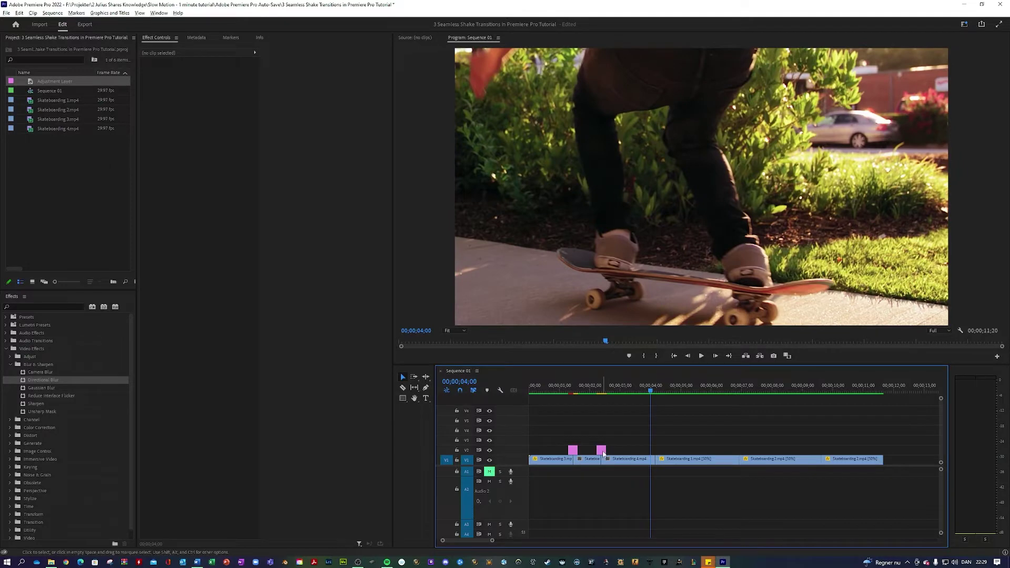
{"action": "left_click_drag", "start_coordinate": [601, 449], "coordinate": [657, 451]}
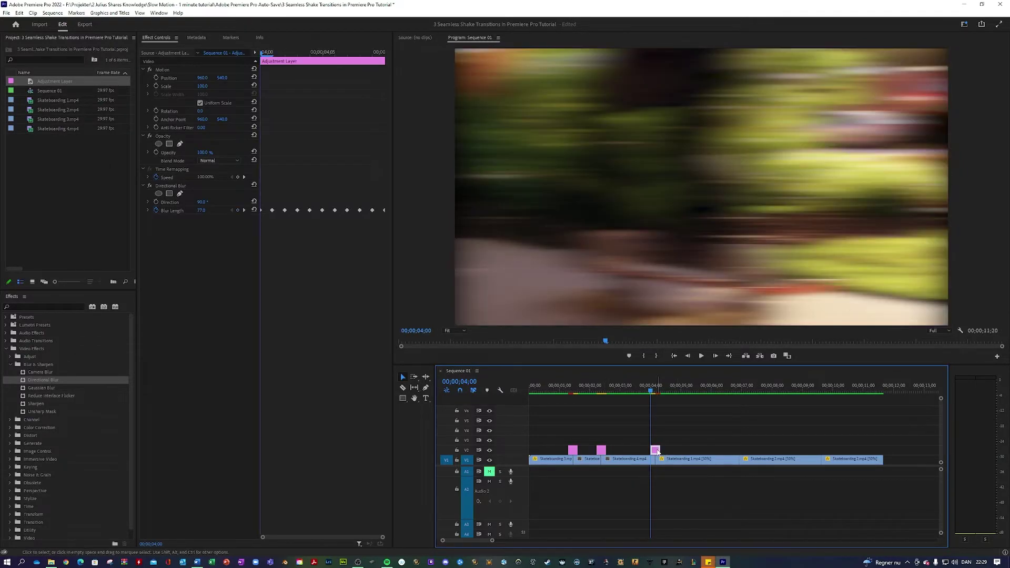
Set the Directional Blur Direction to 0° on the adjustment layer over the third cut
{"action": "left_click", "coordinate": [203, 202]}
{"action": "type", "text": "0"}
{"action": "key", "text": "Return"}
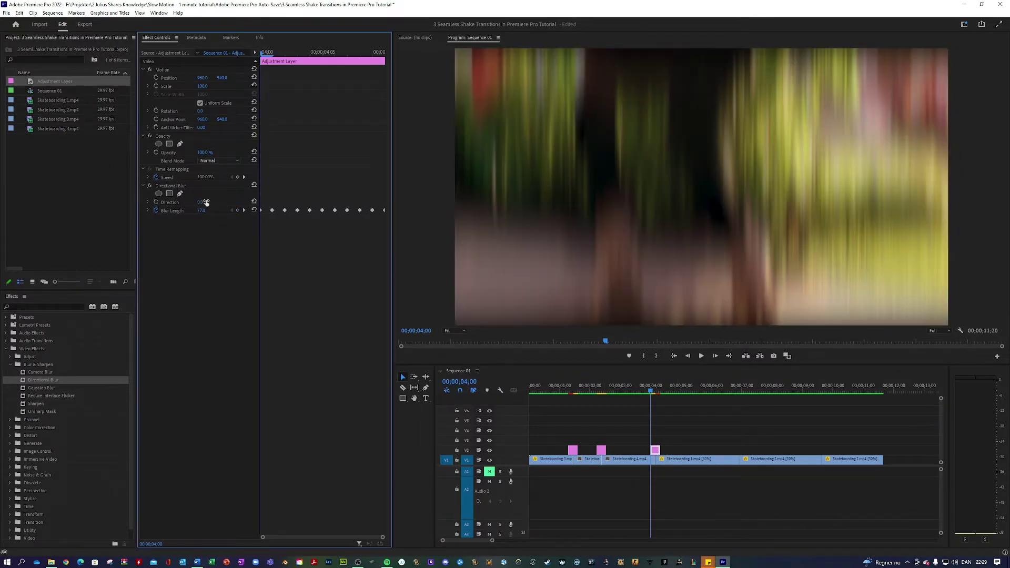
Copy the second cut's blur adjustment layer over the Skateboarding 1.mp4 clip at 00;00;05;05 and hide track V2
{"action": "left_click", "coordinate": [645, 390]}
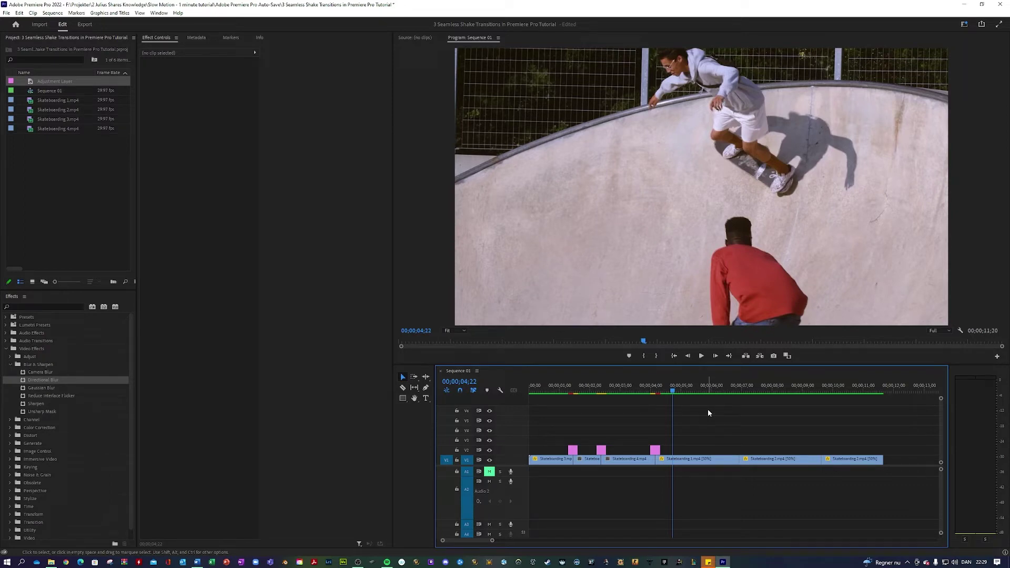
{"action": "left_click_drag", "start_coordinate": [673, 390], "coordinate": [686, 389]}
{"action": "left_click", "coordinate": [682, 457]}
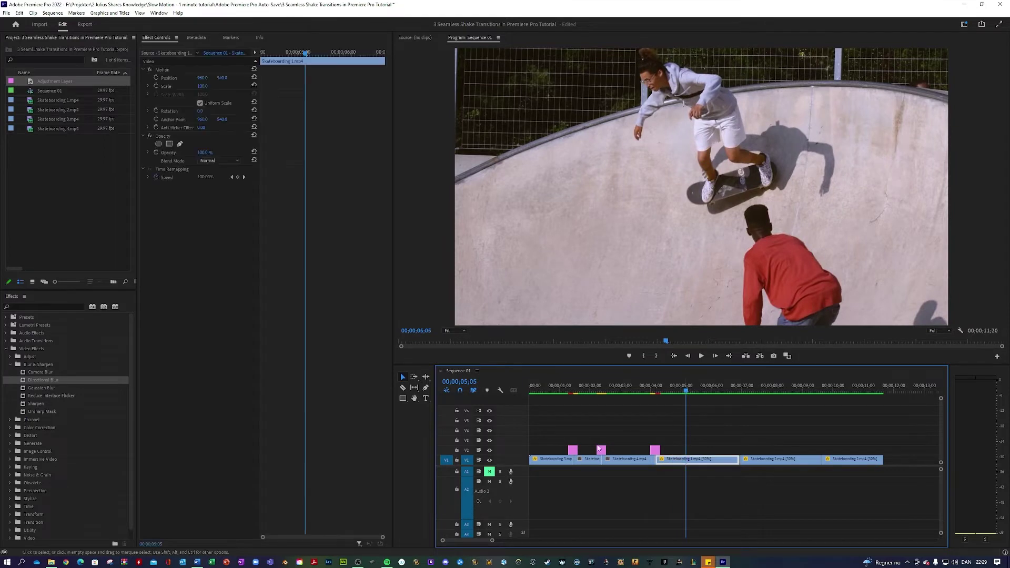
{"action": "left_click", "coordinate": [604, 450]}
{"action": "left_click_drag", "start_coordinate": [603, 451], "coordinate": [692, 451]}
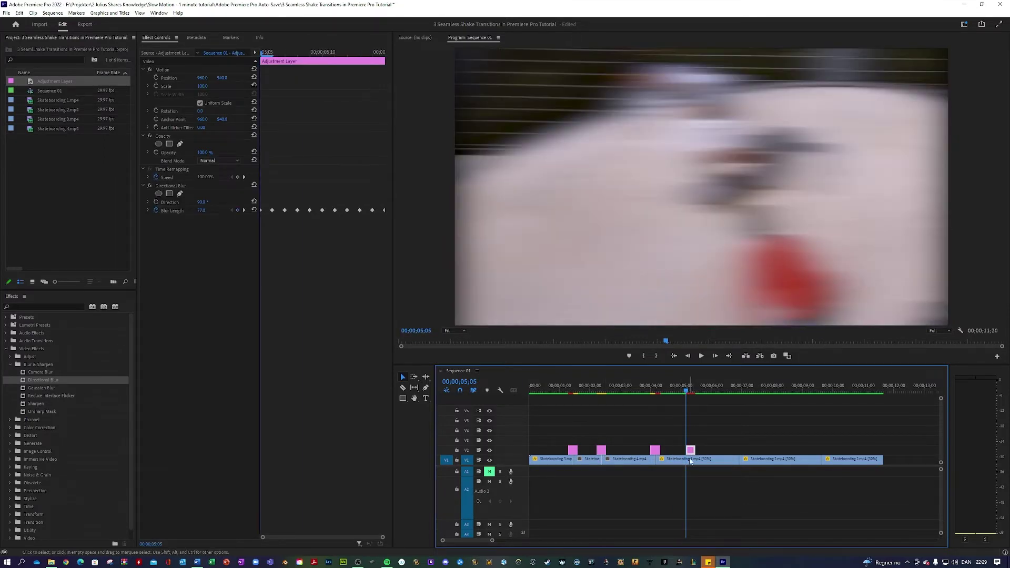
{"action": "left_click", "coordinate": [488, 451]}
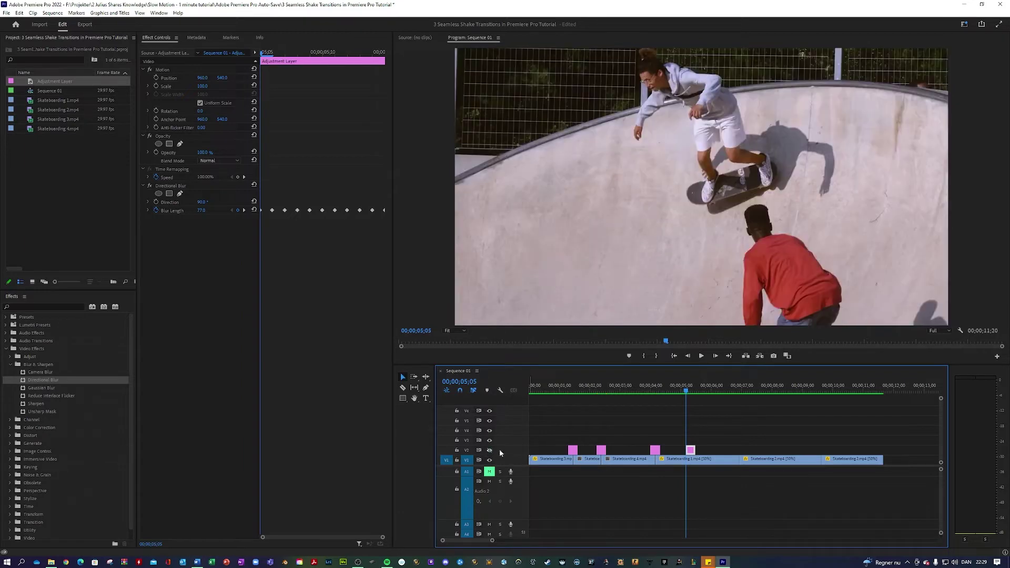
Animate the Scale of the Skateboarding 1.mp4 clip from 100 at 00;00;05;05 to 125 at 00;00;05;15
{"action": "left_click", "coordinate": [684, 460]}
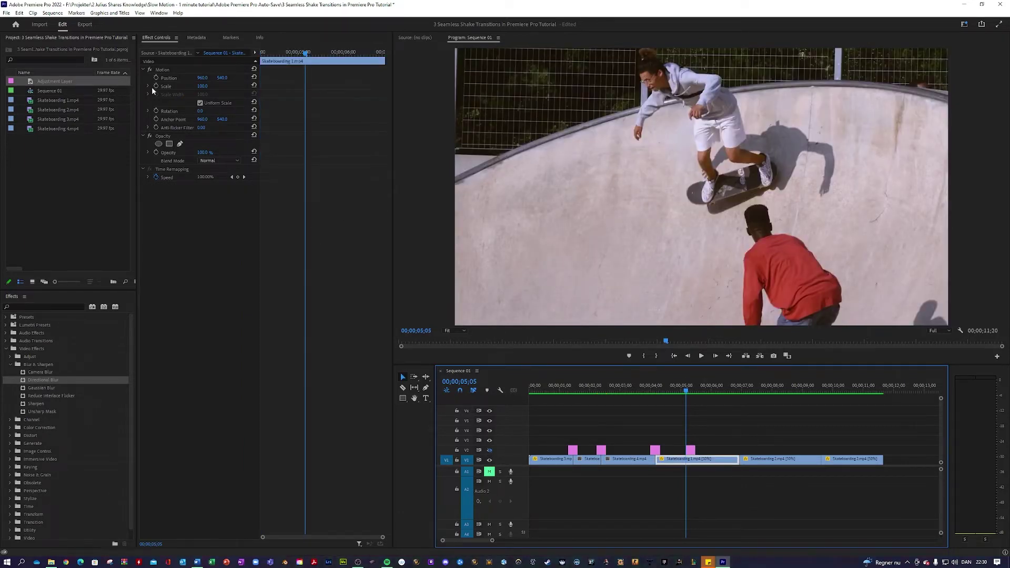
{"action": "left_click", "coordinate": [626, 409]}
{"action": "key", "text": "space"}
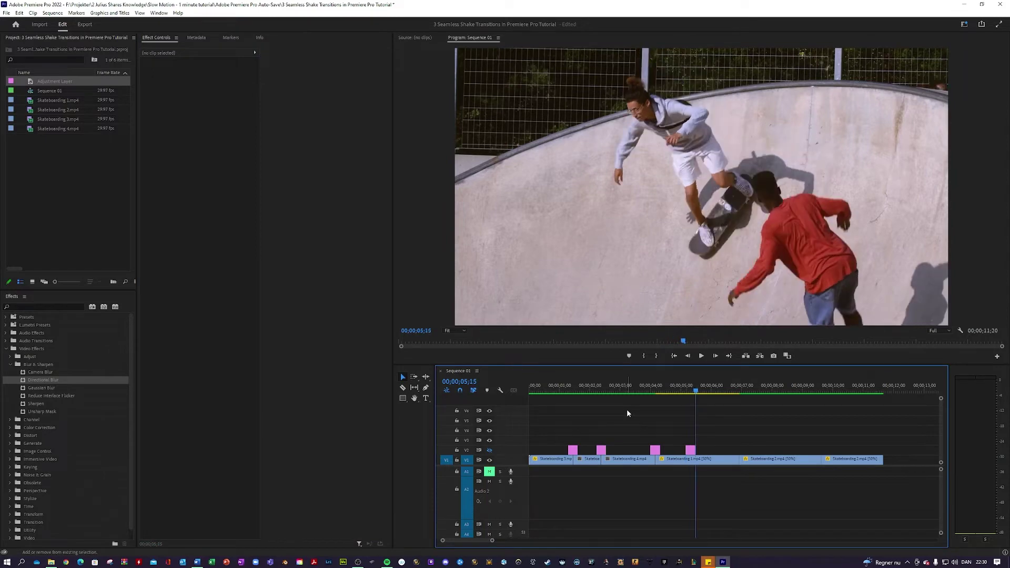
{"action": "left_click", "coordinate": [671, 460]}
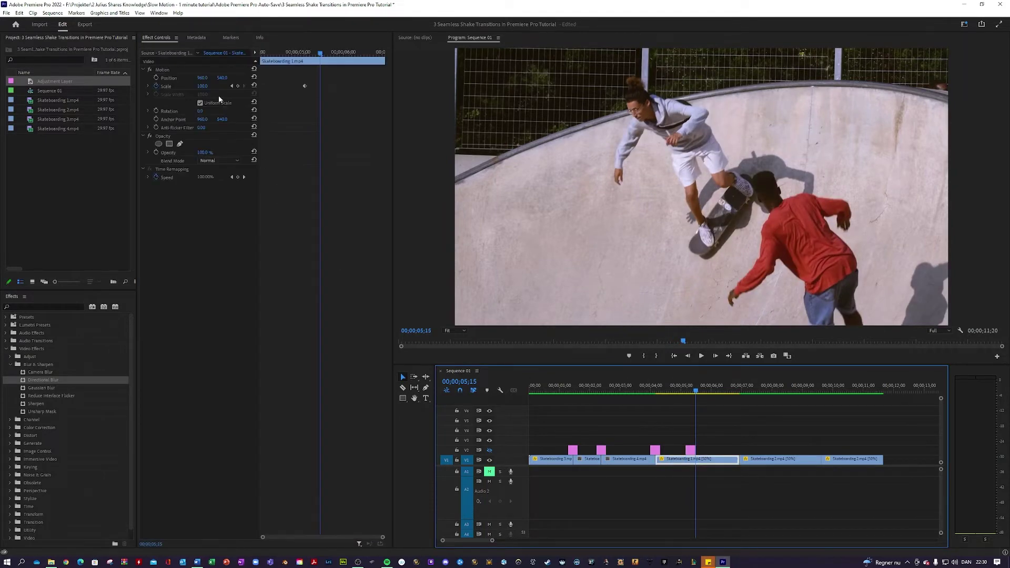
{"action": "left_click", "coordinate": [205, 86]}
{"action": "key", "text": "Return"}
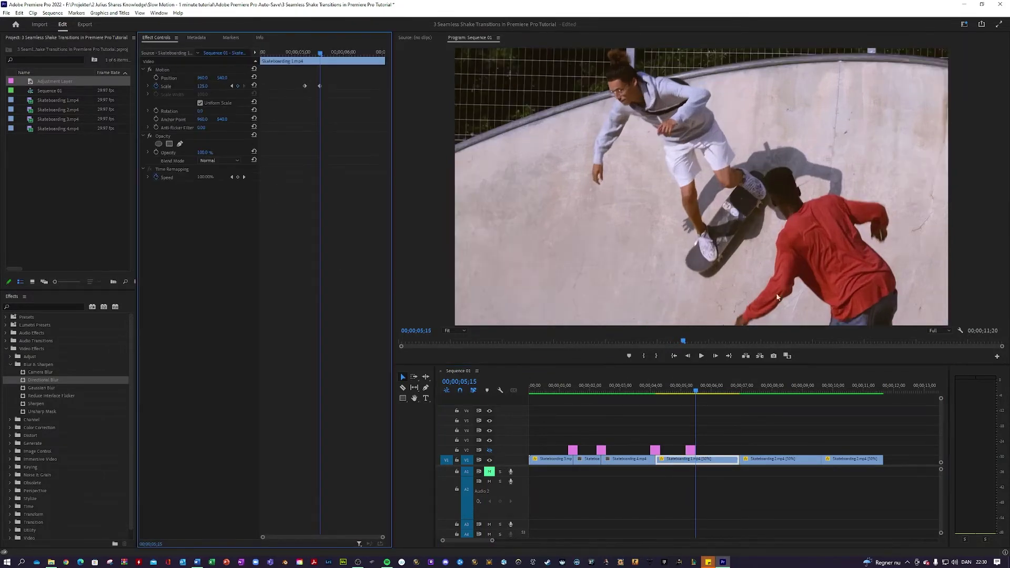
Preview the zoom on the Skateboarding 1.mp4 clip and step through the frames under its blur adjustment layer
{"action": "left_click", "coordinate": [683, 388]}
{"action": "key", "text": "space"}
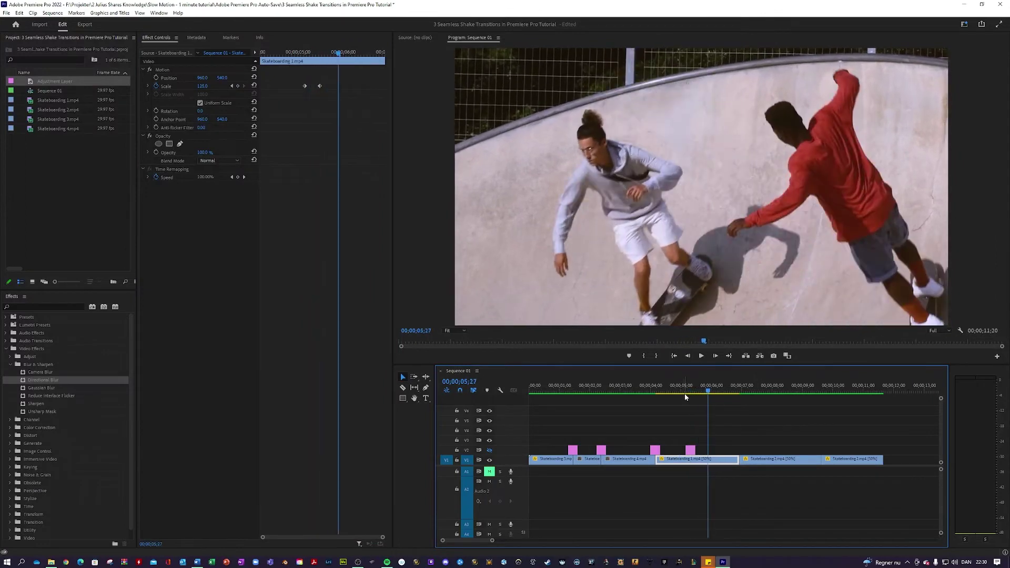
{"action": "left_click", "coordinate": [684, 392]}
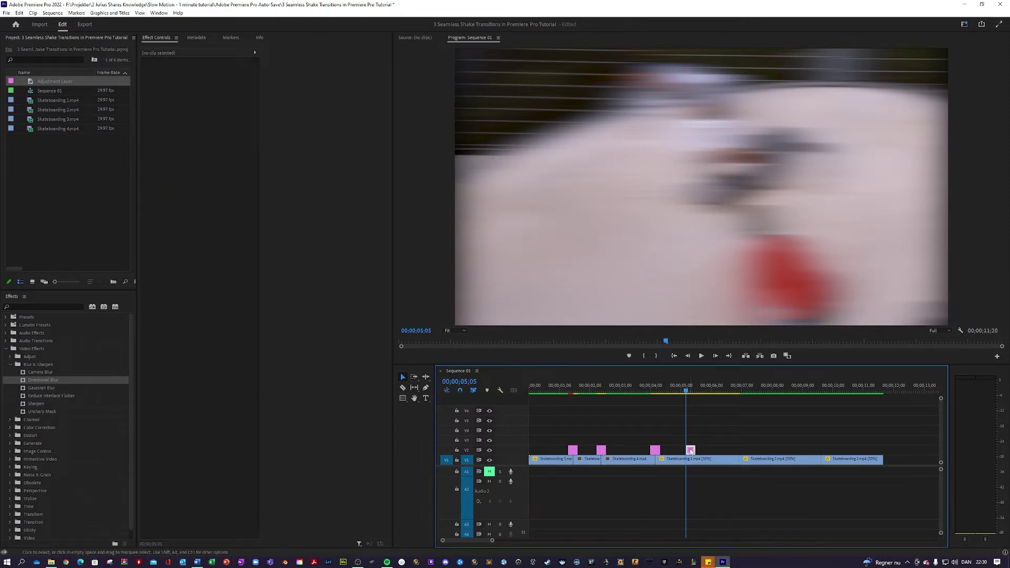
{"action": "key", "text": "space"}
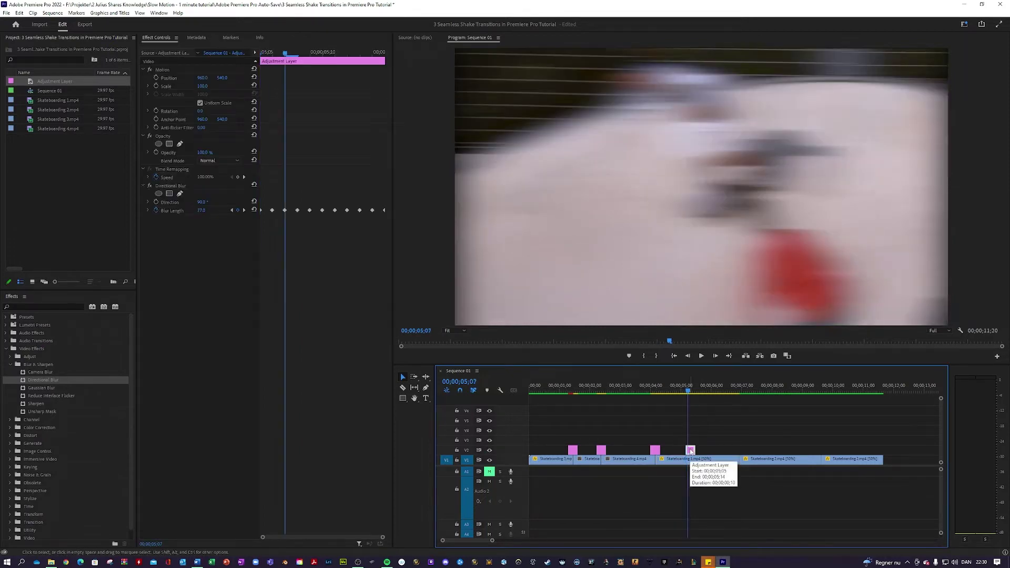
{"action": "key", "text": "Right"}
{"action": "key", "text": "Right"}
{"action": "key", "text": "Left"}
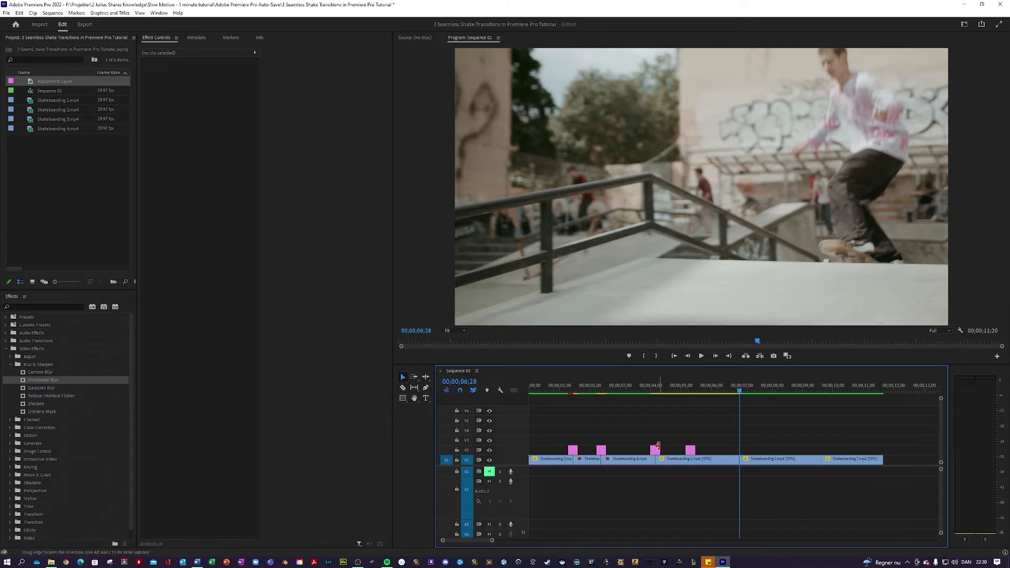
Copy the third cut's blur adjustment layer over the fourth cut, starting at 00;00;06;23, and preview the transition
{"action": "key", "text": "shift+Left"}
{"action": "left_click_drag", "start_coordinate": [657, 447], "coordinate": [741, 450]}
{"action": "mouse_move", "coordinate": [732, 390]}
{"action": "left_mouse_down"}
{"action": "mouse_move", "coordinate": [751, 390]}
{"action": "mouse_move", "coordinate": [732, 392]}
{"action": "left_mouse_up"}
{"action": "key", "text": "space"}
{"action": "key", "text": "space"}
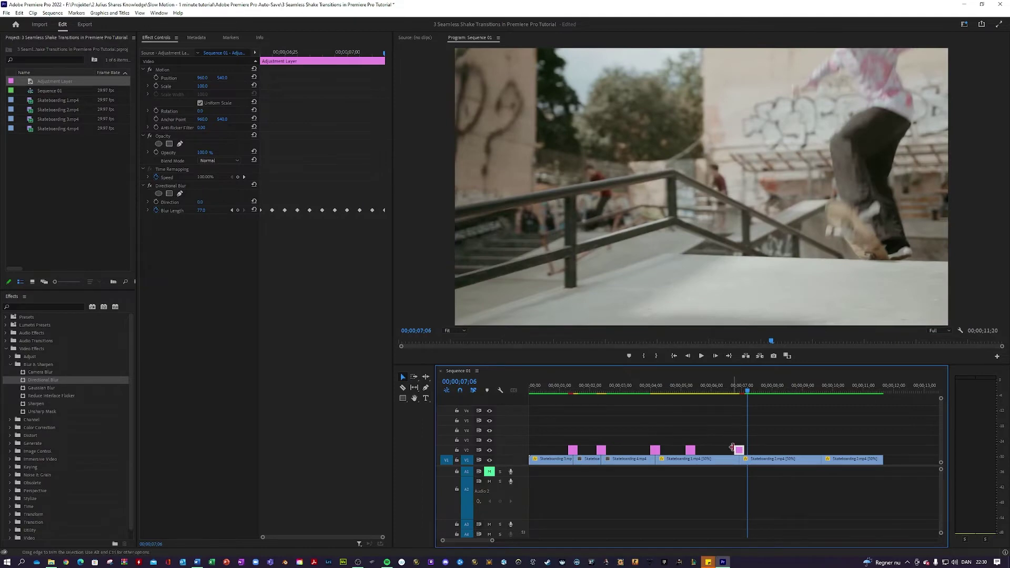
Apply the VR Chromatic Aberrations effect to the adjustment layer over the fourth cut
{"action": "left_click", "coordinate": [739, 392]}
{"action": "key", "text": "shift+Left"}
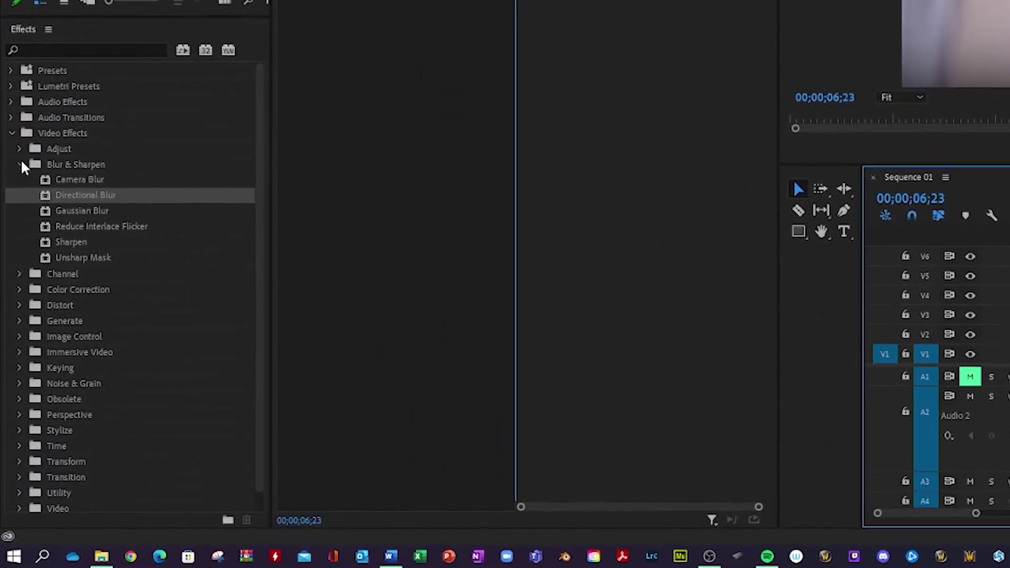
{"action": "left_click", "coordinate": [21, 163]}
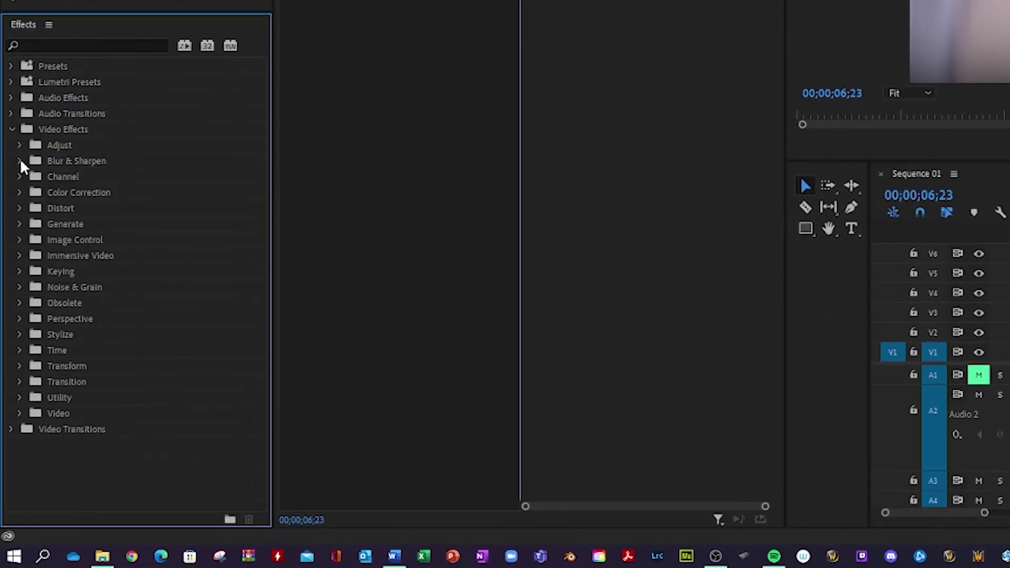
{"action": "left_click", "coordinate": [16, 255]}
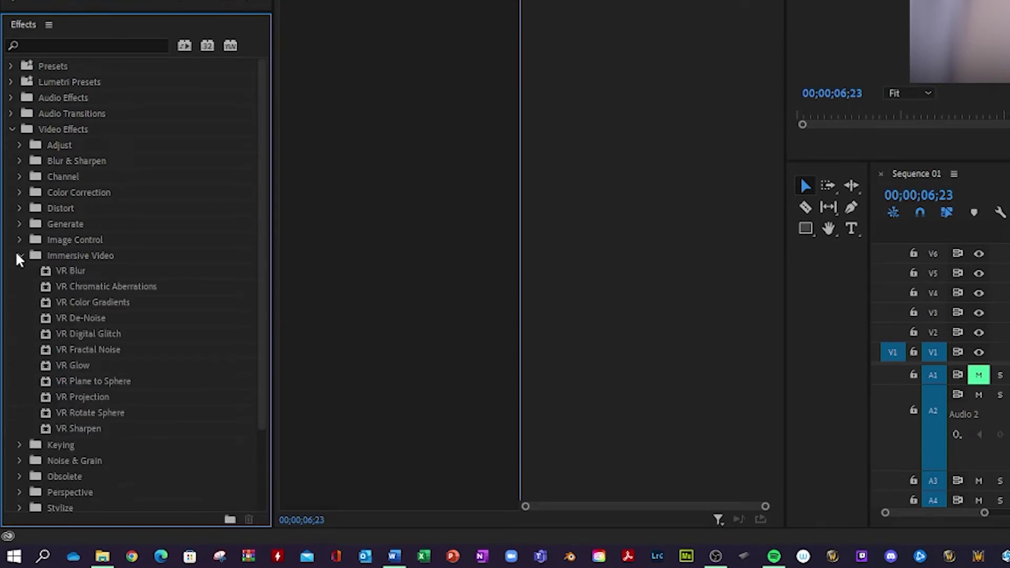
{"action": "left_click_drag", "start_coordinate": [55, 282], "coordinate": [739, 450]}
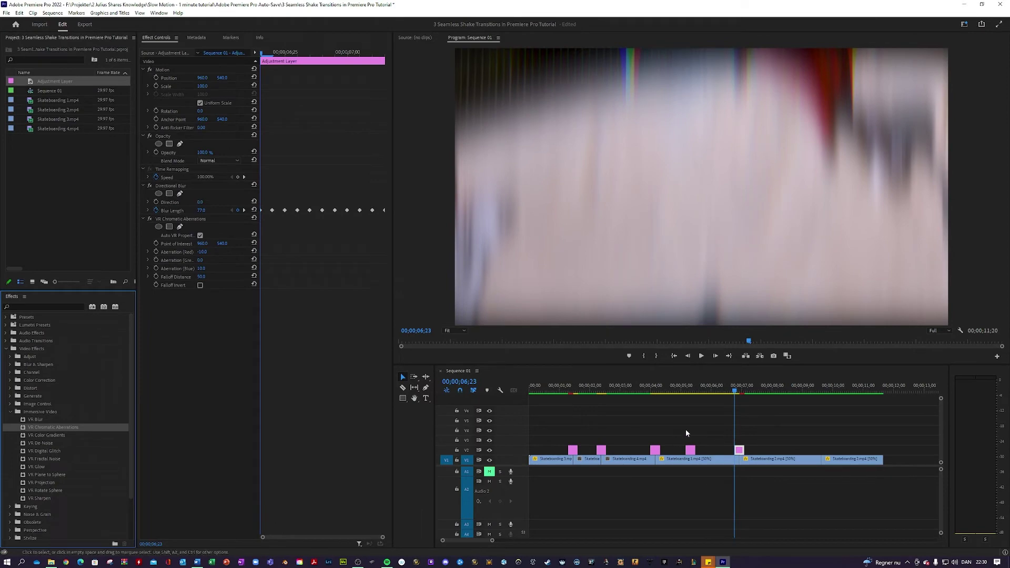
Turn off Directional Blur on this layer and start keyframes of Aberration (Red) -10 and Aberration (Blue) 10 at 00;00;06;23
{"action": "left_click_drag", "start_coordinate": [734, 390], "coordinate": [738, 390]}
{"action": "left_click", "coordinate": [150, 186]}
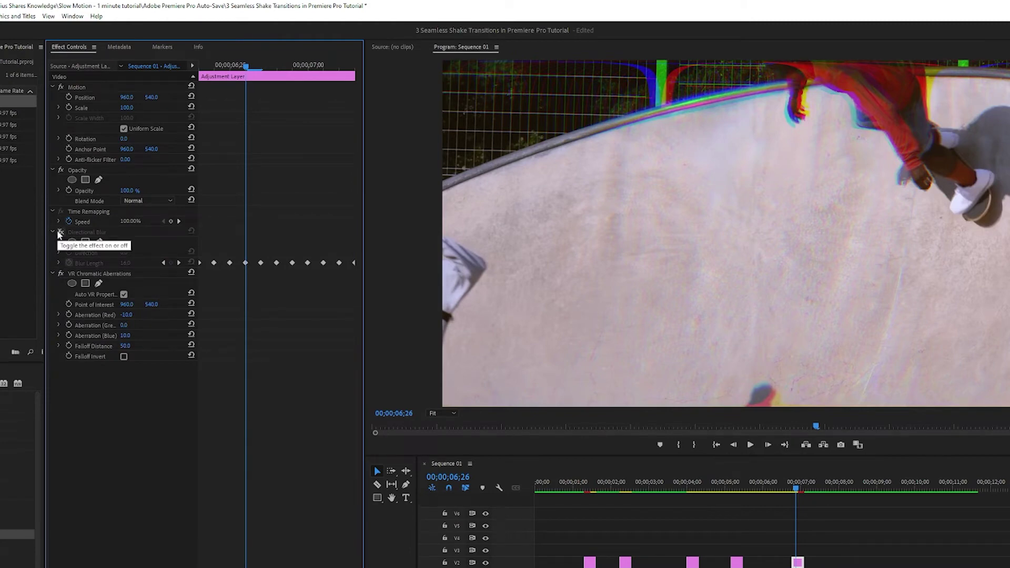
{"action": "key", "text": "Left"}
{"action": "key", "text": "Left"}
{"action": "key", "text": "Left"}
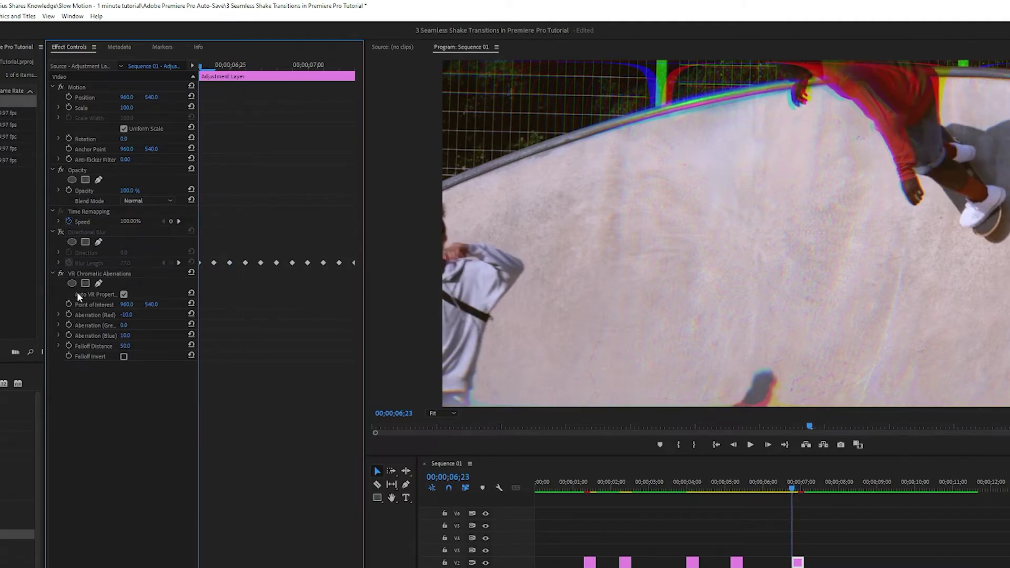
{"action": "left_click", "coordinate": [69, 315]}
{"action": "left_click", "coordinate": [69, 335]}
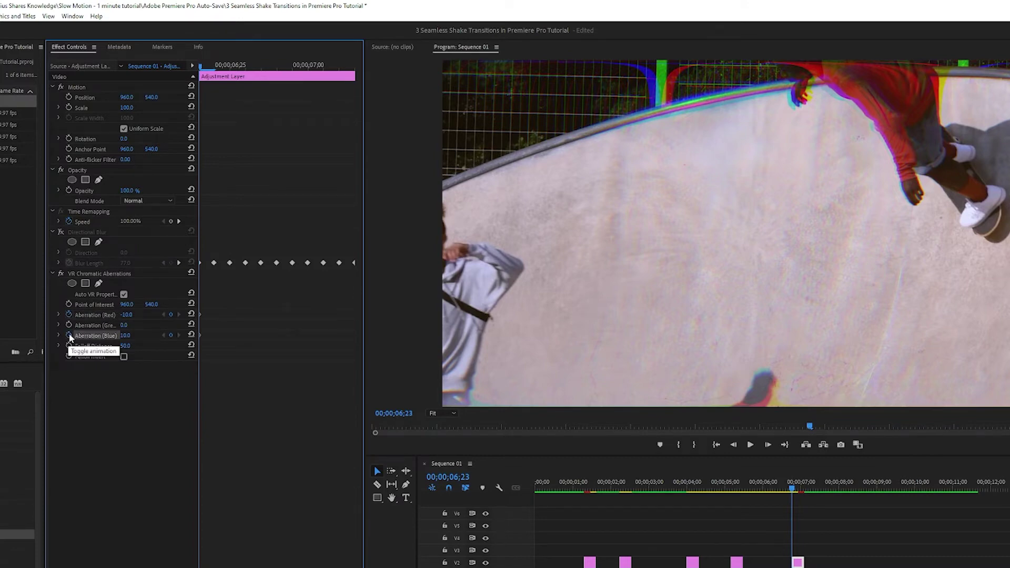
Keyframe contrasting Red and Blue aberrations on the next two frames: Red -25 at 00;00;06;24, Red -2 and Blue -11 at 00;00;06;25
{"action": "key", "text": "Right"}
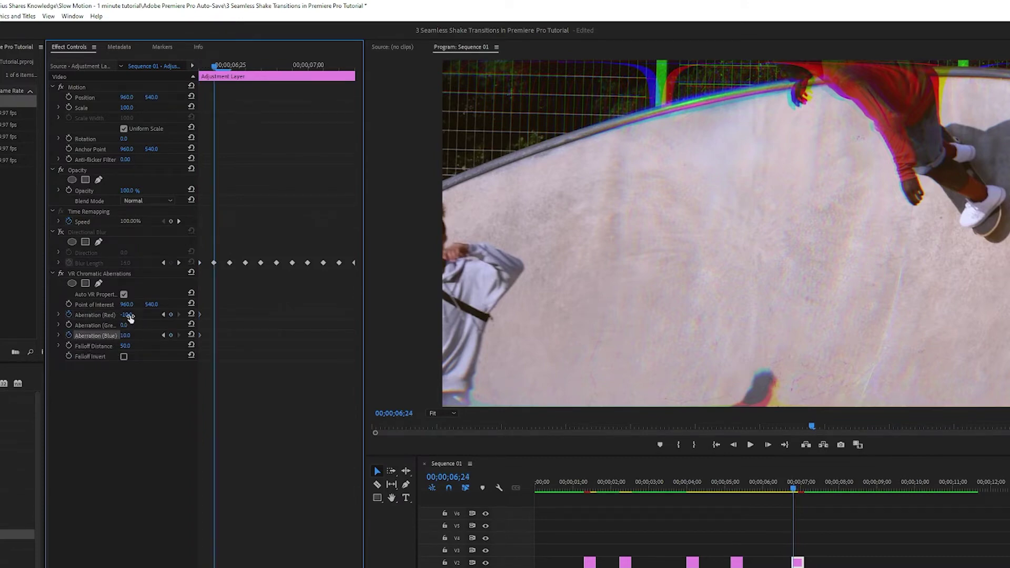
{"action": "left_click_drag", "start_coordinate": [126, 314], "coordinate": [148, 335]}
{"action": "key", "text": "Right"}
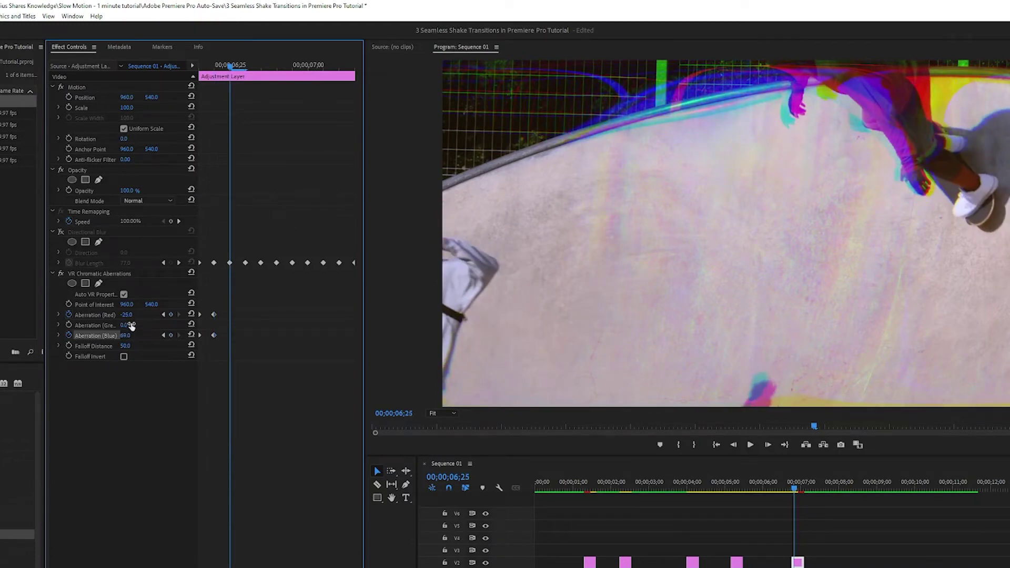
{"action": "left_click_drag", "start_coordinate": [126, 315], "coordinate": [137, 315]}
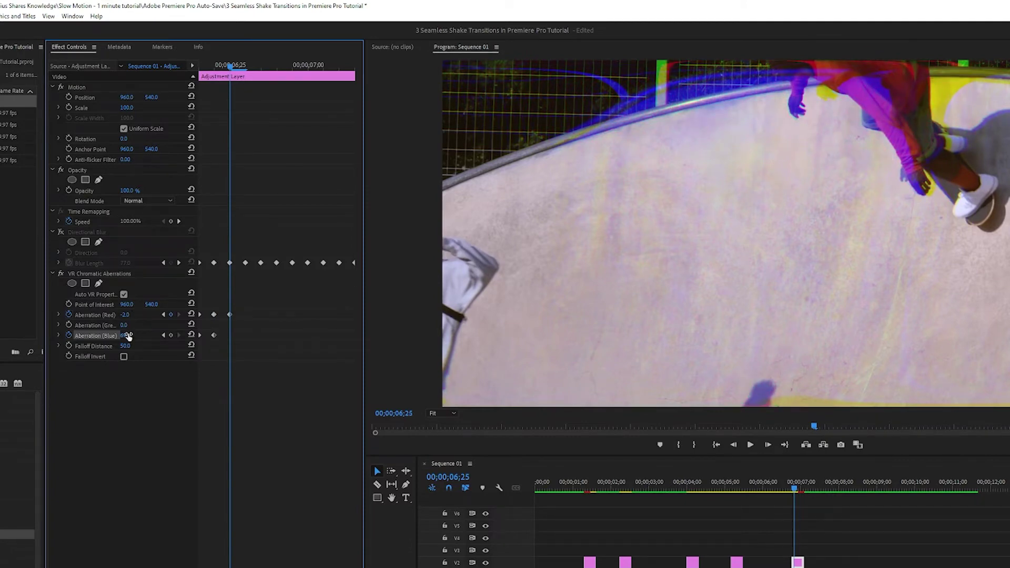
{"action": "mouse_move", "coordinate": [125, 335]}
{"action": "left_mouse_down"}
{"action": "mouse_move", "coordinate": [86, 335]}
{"action": "mouse_move", "coordinate": [131, 333]}
{"action": "left_mouse_up"}
Set Aberration (Red) to -60 at 00;00;06;26 and continue varying Red and Blue keyframes on every frame through the layer's end
{"action": "key", "text": "Right"}
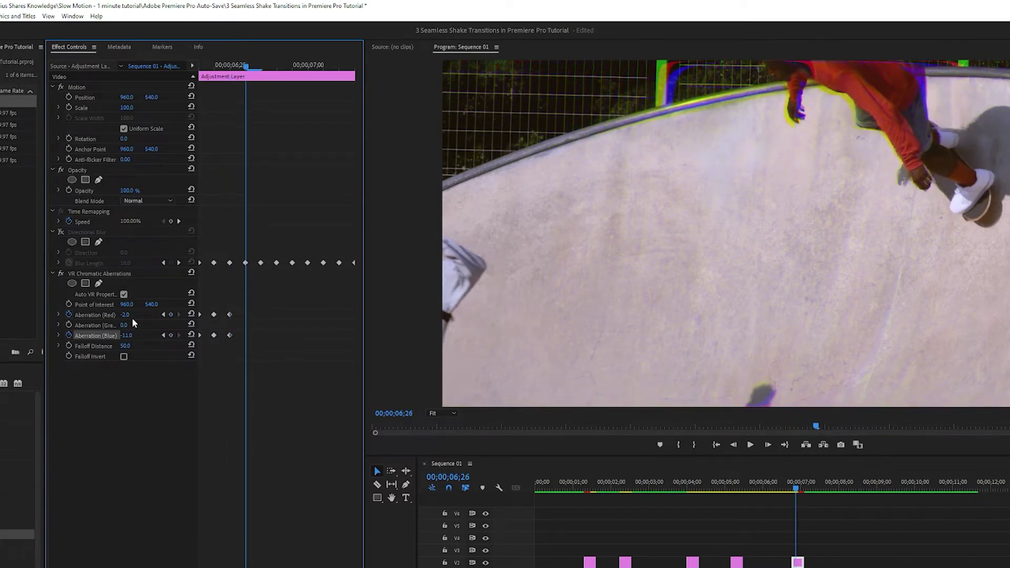
{"action": "left_click_drag", "start_coordinate": [132, 318], "coordinate": [101, 318]}
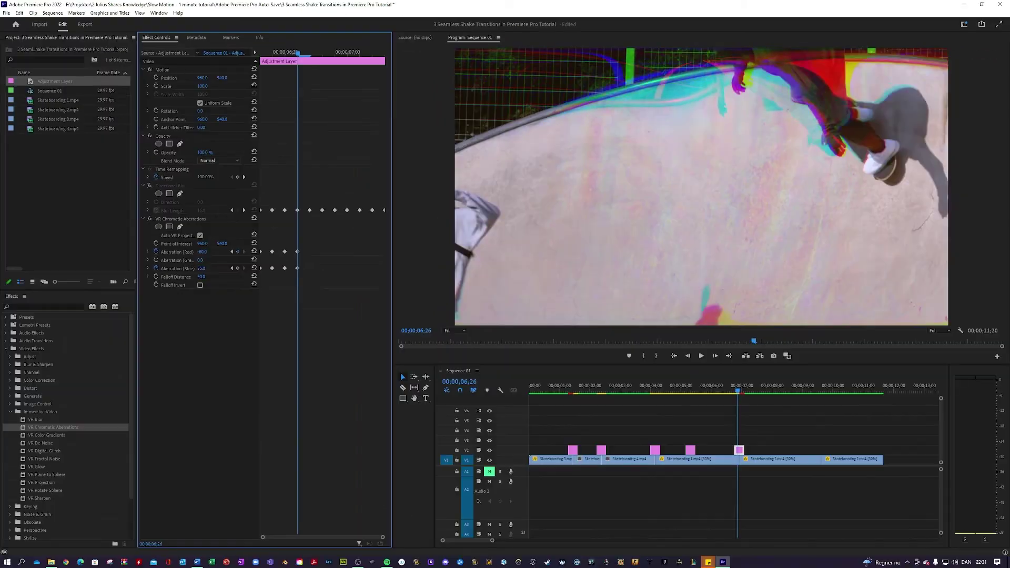
{"action": "key", "text": "Right"}
{"action": "key", "text": "Right"}
{"action": "key", "text": "Right"}
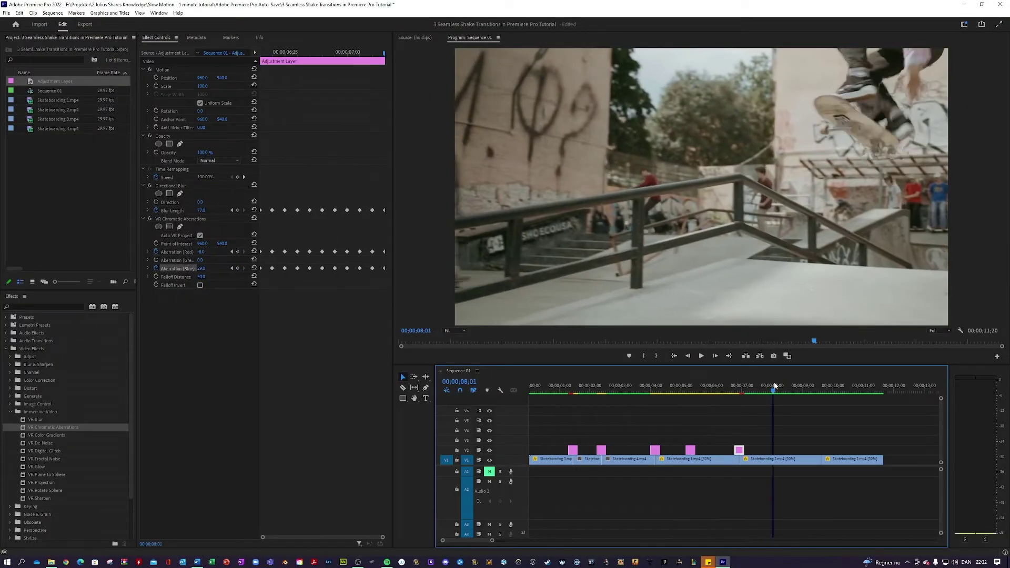
Place a new adjustment layer over the Skateboarding 2.mp4 clip at 00;00;08;01 and trim it to end at 00;00;08;11
{"action": "left_click", "coordinate": [765, 460]}
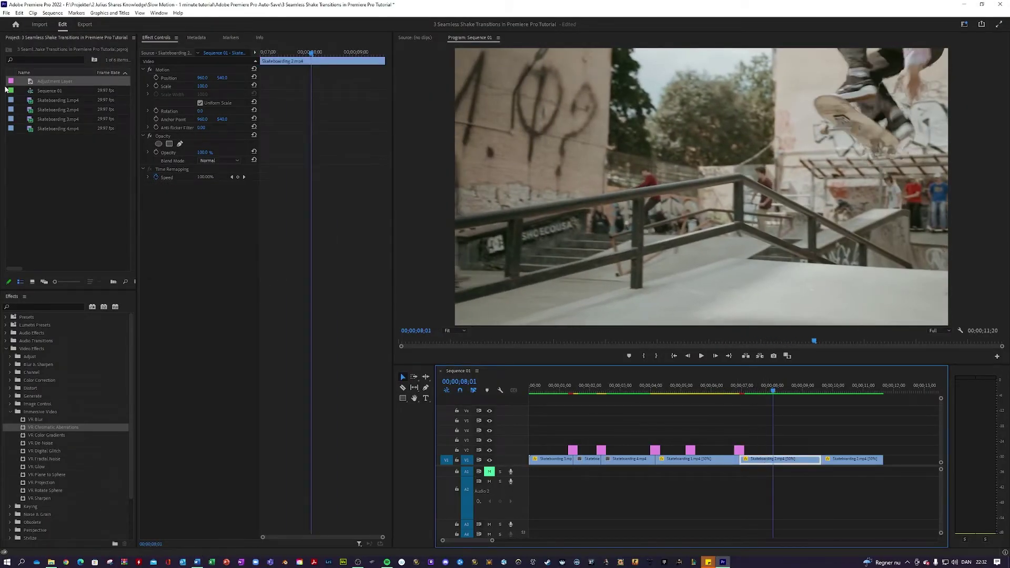
{"action": "left_click_drag", "start_coordinate": [29, 86], "coordinate": [781, 432]}
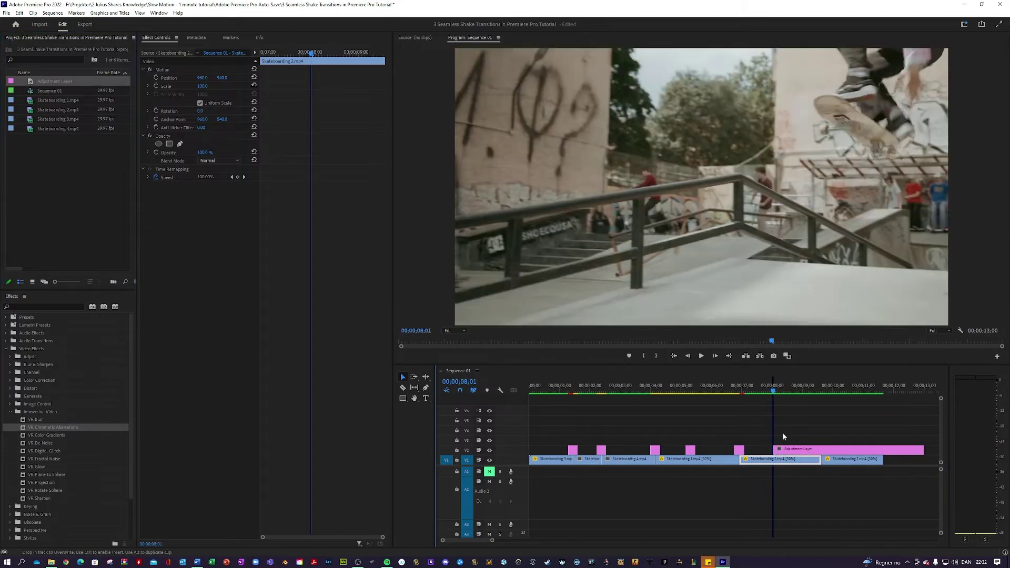
{"action": "key", "text": "shift+Right"}
{"action": "key", "text": "shift+Right"}
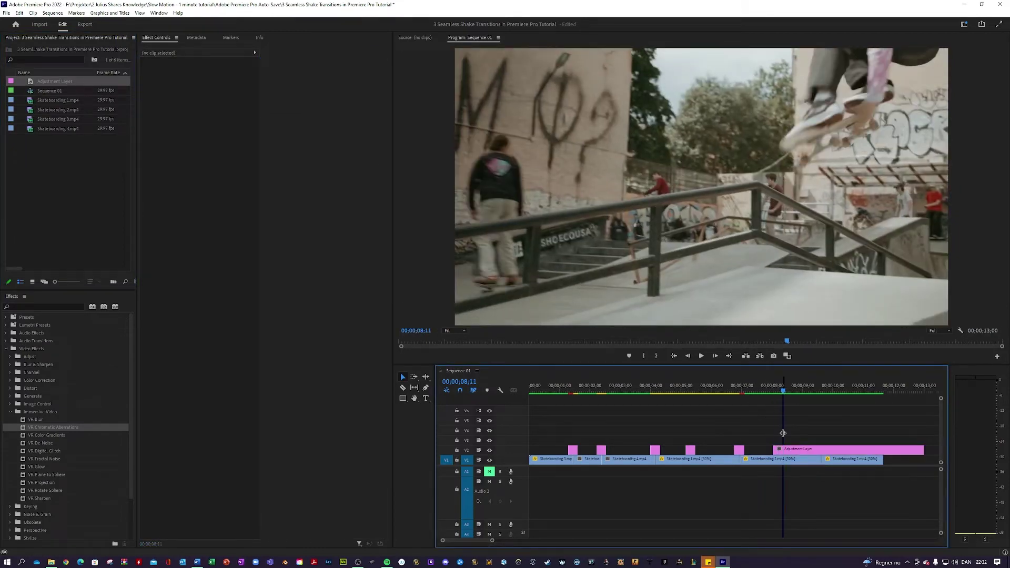
{"action": "left_click_drag", "start_coordinate": [922, 450], "coordinate": [782, 455]}
{"action": "left_click_drag", "start_coordinate": [783, 393], "coordinate": [778, 392]}
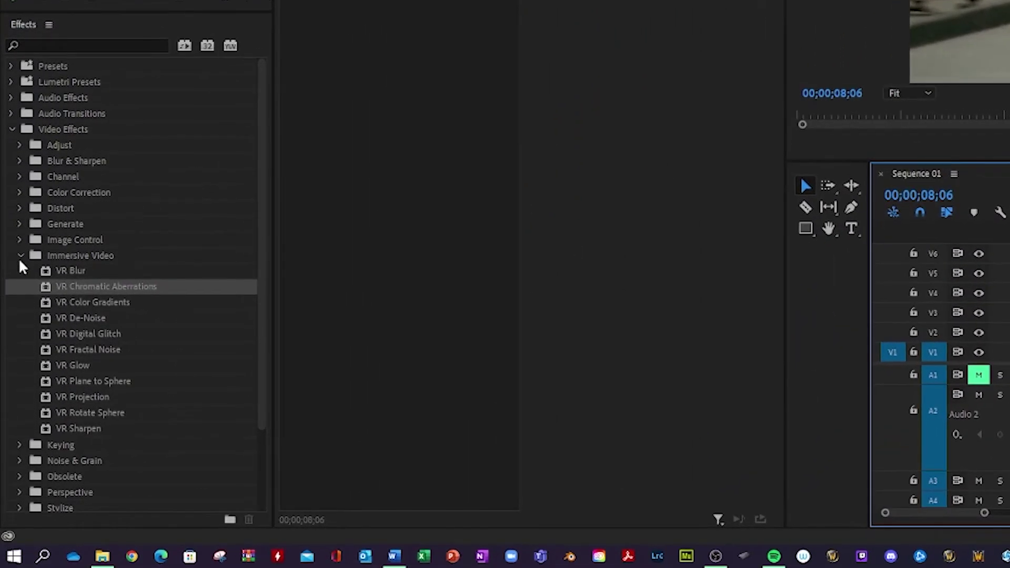
Apply the Wave Warp effect from the Distort category to the new adjustment layer
{"action": "left_click", "coordinate": [20, 256]}
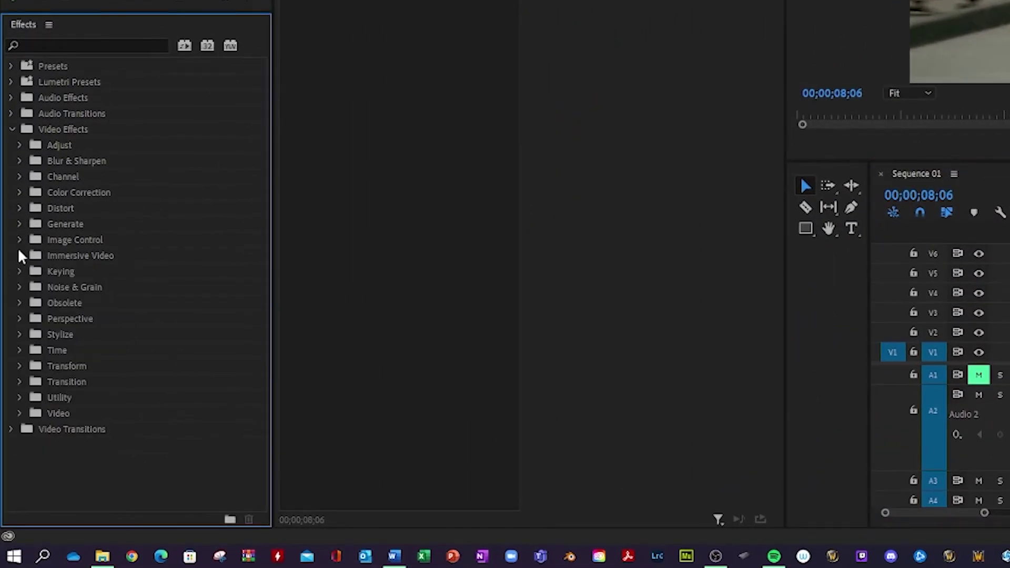
{"action": "left_click", "coordinate": [19, 209]}
{"action": "left_click_drag", "start_coordinate": [71, 397], "coordinate": [778, 450]}
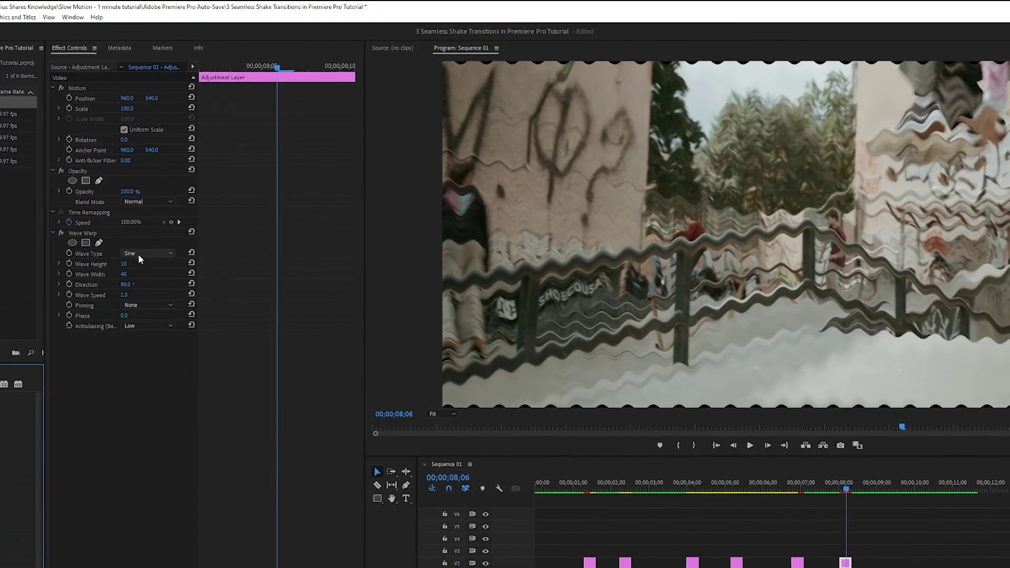
Set the Wave Warp's Wave Type to Noise and its Pinning to All Edges
{"action": "left_click", "coordinate": [215, 202]}
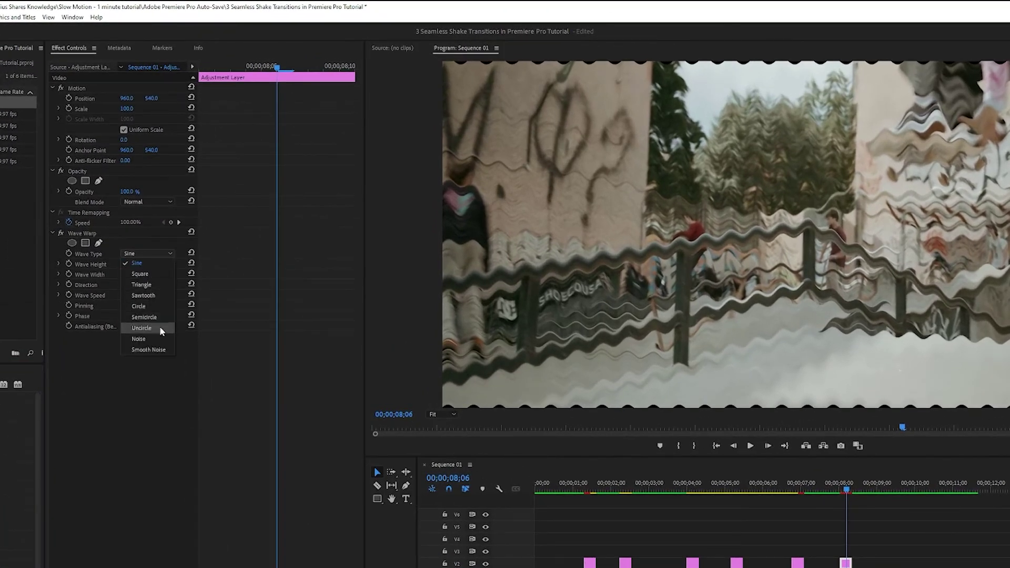
{"action": "left_click", "coordinate": [151, 340]}
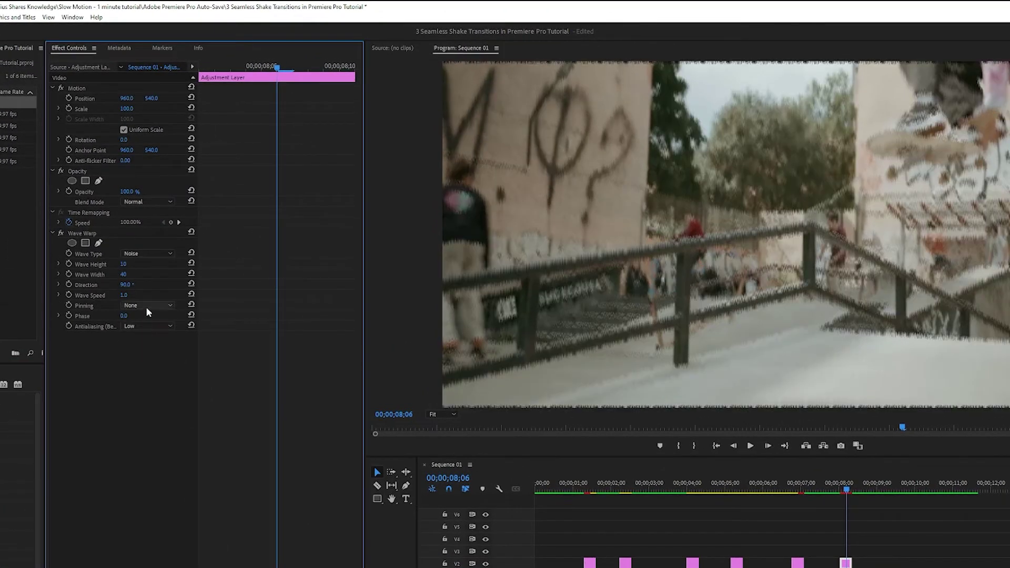
{"action": "left_click", "coordinate": [146, 306]}
{"action": "left_click", "coordinate": [147, 327]}
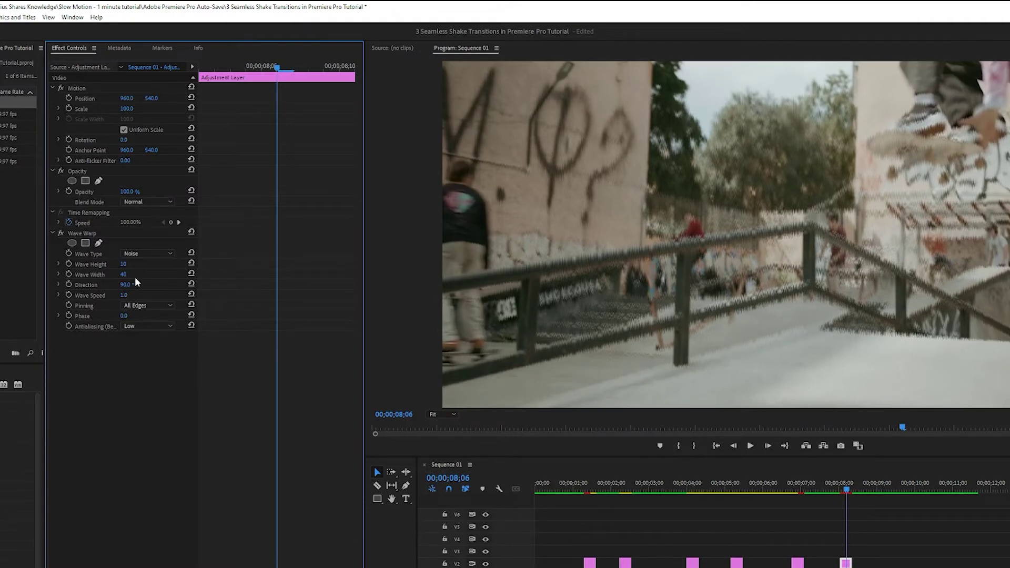
Set the Wave Warp's Wave Height to 25, Wave Width to 8000 and Direction to 0°, and scrub through the result
{"action": "left_click", "coordinate": [125, 264]}
{"action": "type", "text": "25"}
{"action": "key", "text": "Return"}
{"action": "left_click", "coordinate": [133, 272]}
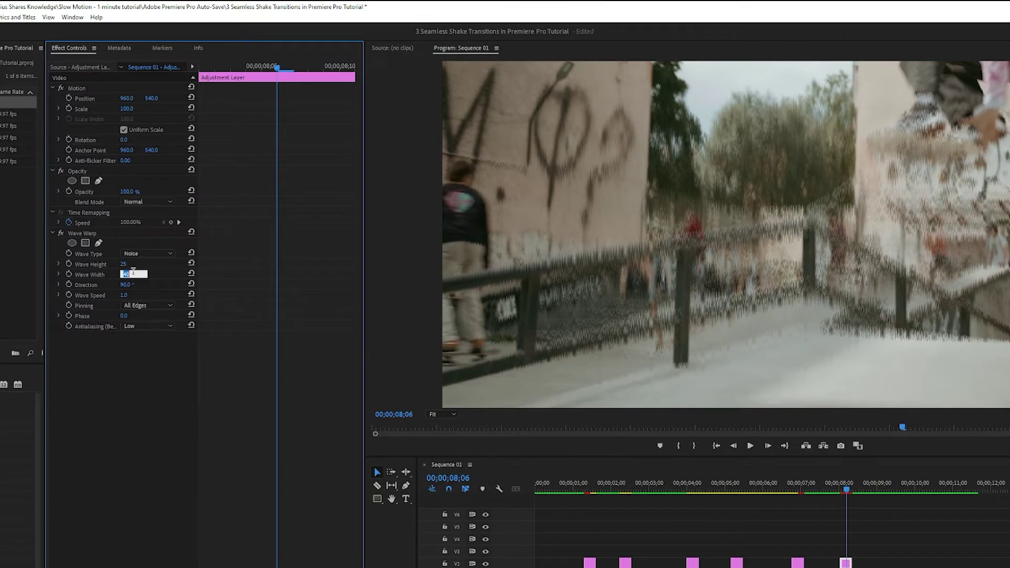
{"action": "type", "text": "8000"}
{"action": "key", "text": "Return"}
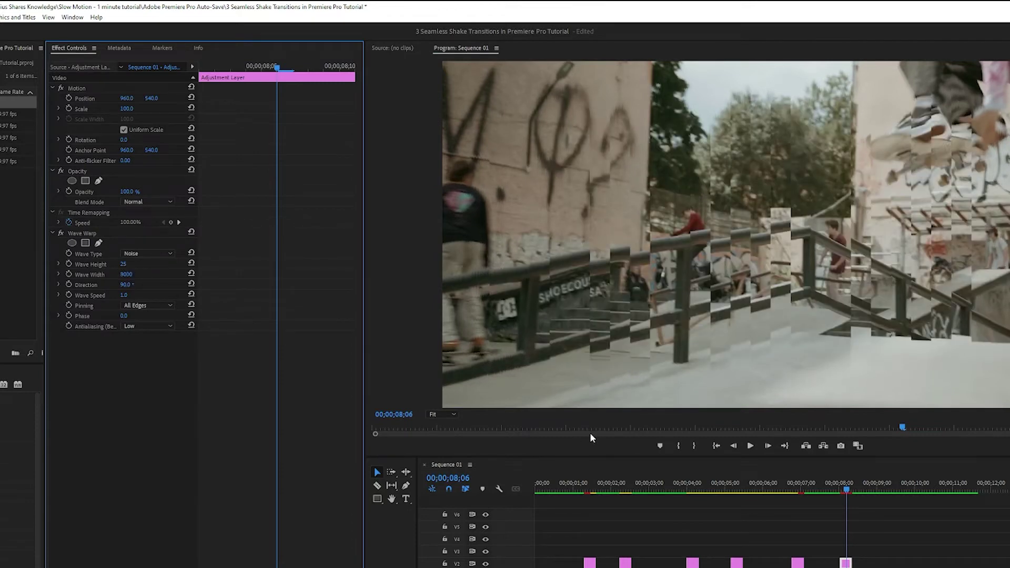
{"action": "left_click", "coordinate": [126, 284]}
{"action": "type", "text": "0"}
{"action": "key", "text": "Return"}
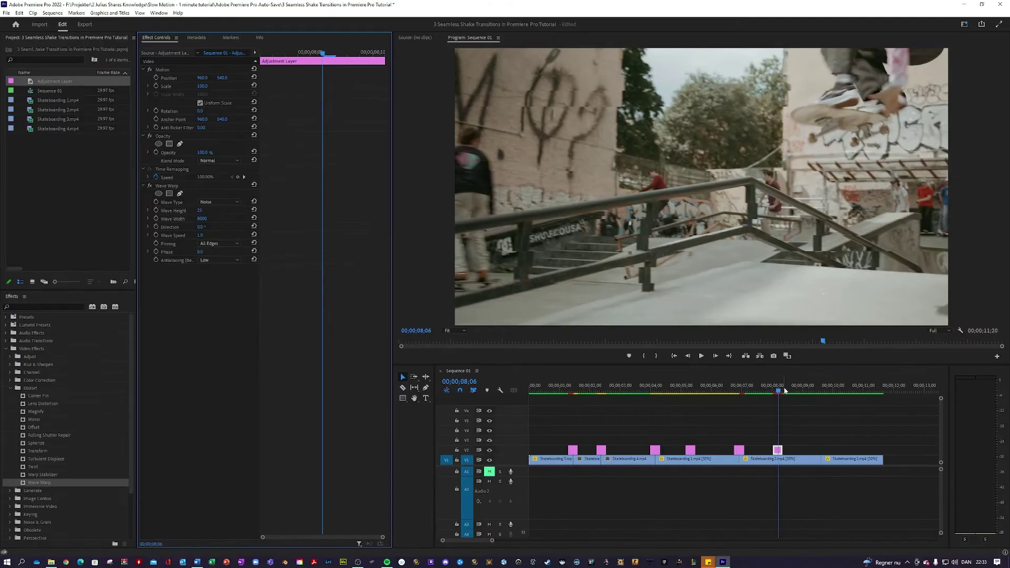
{"action": "mouse_move", "coordinate": [854, 488]}
{"action": "left_mouse_down"}
{"action": "mouse_move", "coordinate": [837, 490]}
{"action": "mouse_move", "coordinate": [846, 491]}
{"action": "left_mouse_up"}
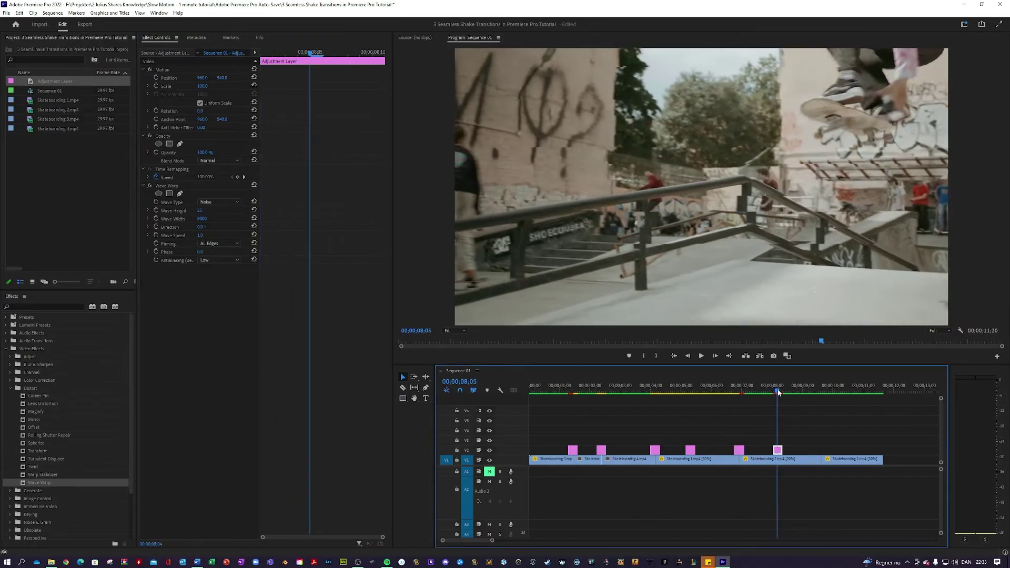
Scrub back over the Wave Warp shake on the Skateboarding 2.mp4 clip to review it
{"action": "left_click_drag", "start_coordinate": [779, 392], "coordinate": [770, 398]}
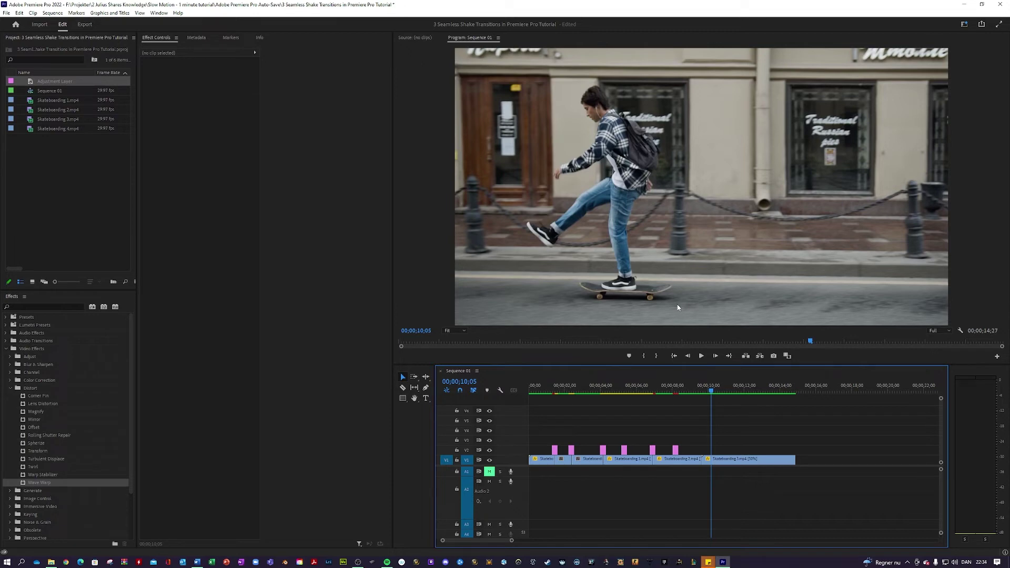
Add a title reading "this is how you" over the last skateboarding clip at 00;00;10;05
{"action": "left_click", "coordinate": [426, 398]}
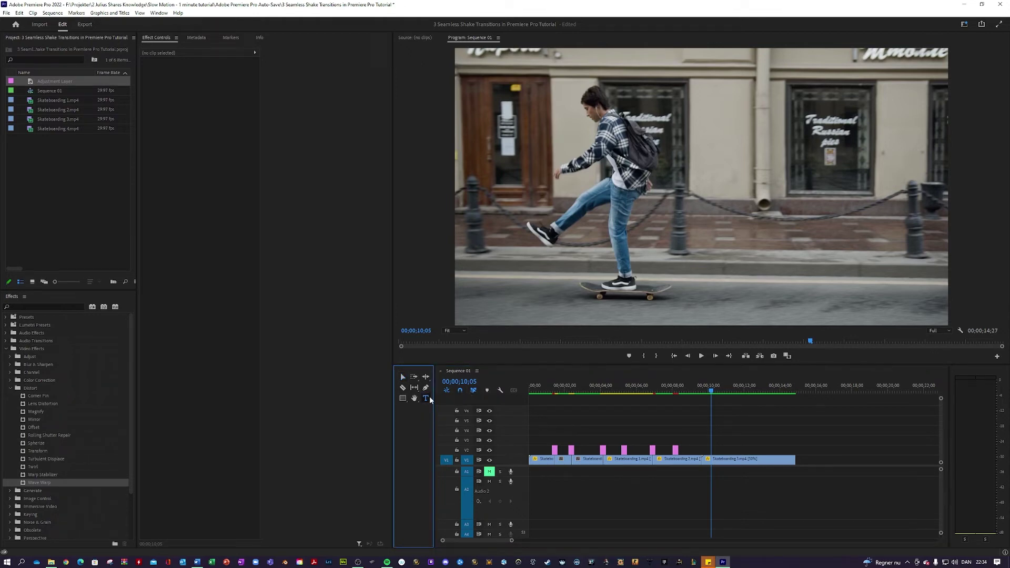
{"action": "left_click", "coordinate": [636, 209]}
{"action": "type", "text": "this is how you apply shak"}
{"action": "key", "text": "BackSpace"}
{"action": "key", "text": "BackSpace"}
{"action": "key", "text": "BackSpace"}
{"action": "key", "text": "BackSpace"}
{"action": "key", "text": "BackSpace"}
{"action": "key", "text": "BackSpace"}
{"action": "key", "text": "BackSpace"}
{"action": "key", "text": "BackSpace"}
{"action": "key", "text": "BackSpace"}
{"action": "key", "text": "BackSpace"}
{"action": "key", "text": "BackSpace"}
Switch to the Captions and Graphics workspace and centre the title vertically and horizontally in the frame
{"action": "left_click", "coordinate": [168, 69]}
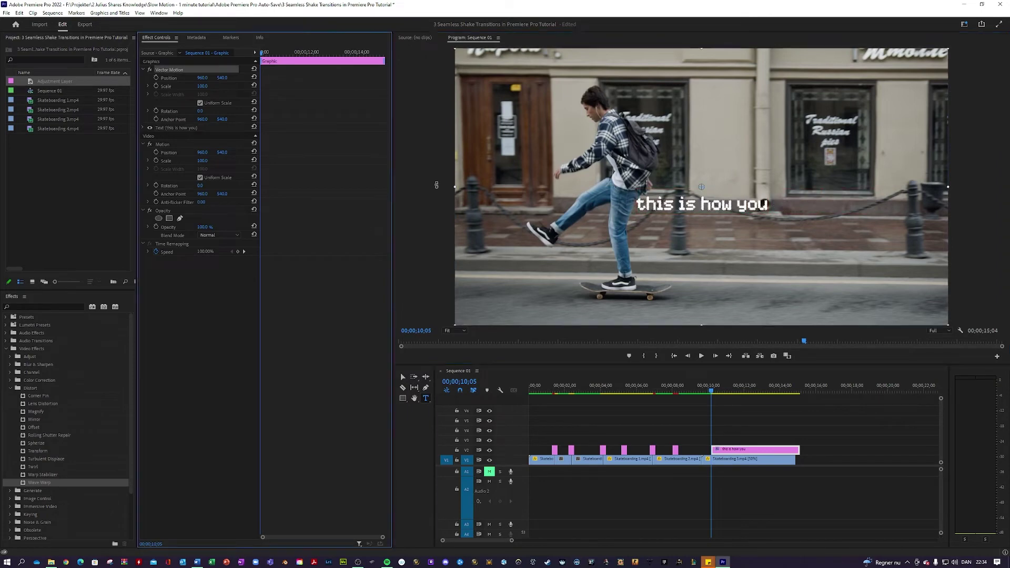
{"action": "left_click", "coordinate": [159, 12]}
{"action": "mouse_move", "coordinate": [173, 23]}
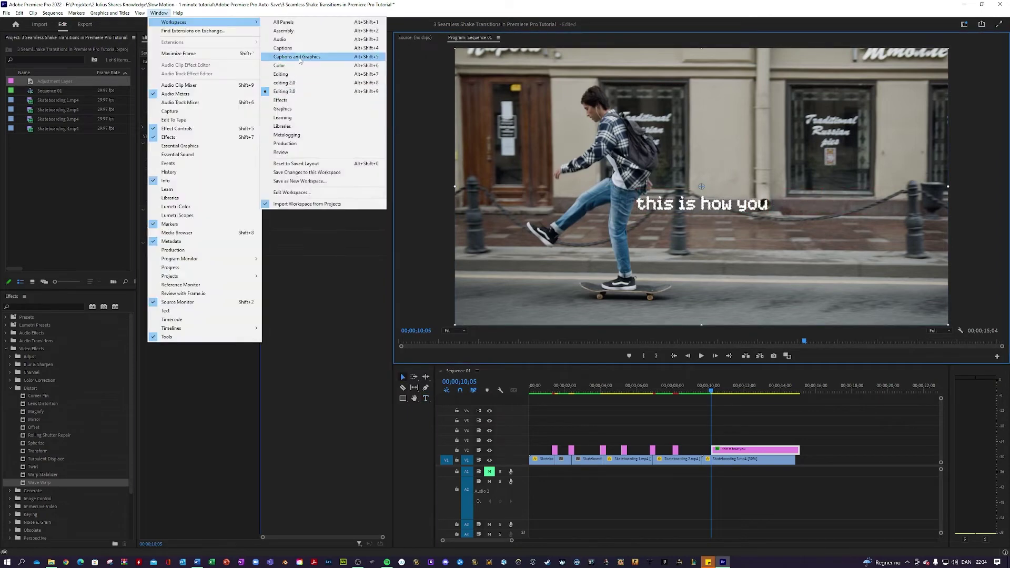
{"action": "left_click", "coordinate": [294, 56]}
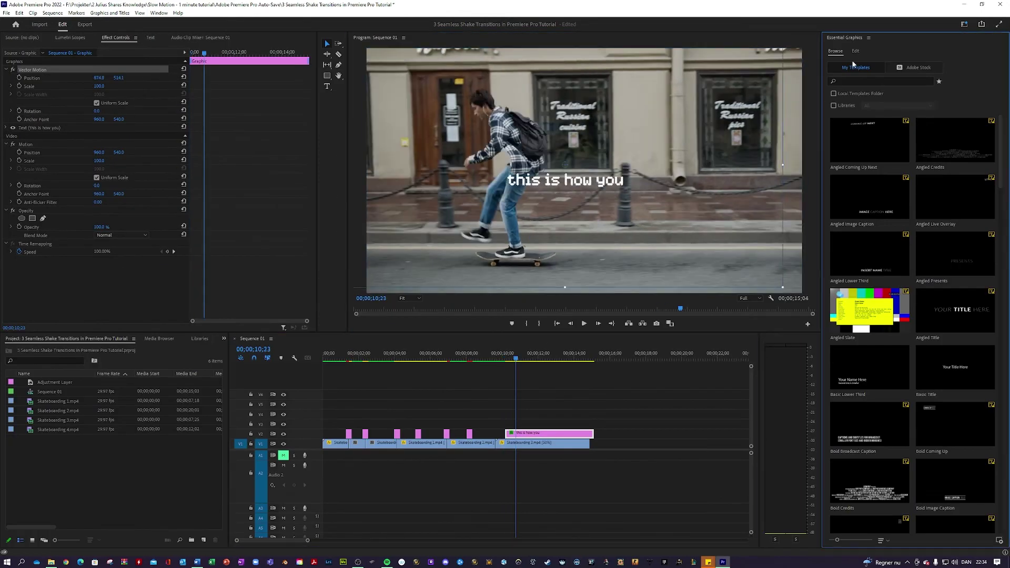
{"action": "left_click", "coordinate": [855, 51]}
{"action": "left_click", "coordinate": [873, 63]}
{"action": "left_click", "coordinate": [869, 135]}
{"action": "left_click", "coordinate": [869, 146]}
{"action": "left_click", "coordinate": [158, 468]}
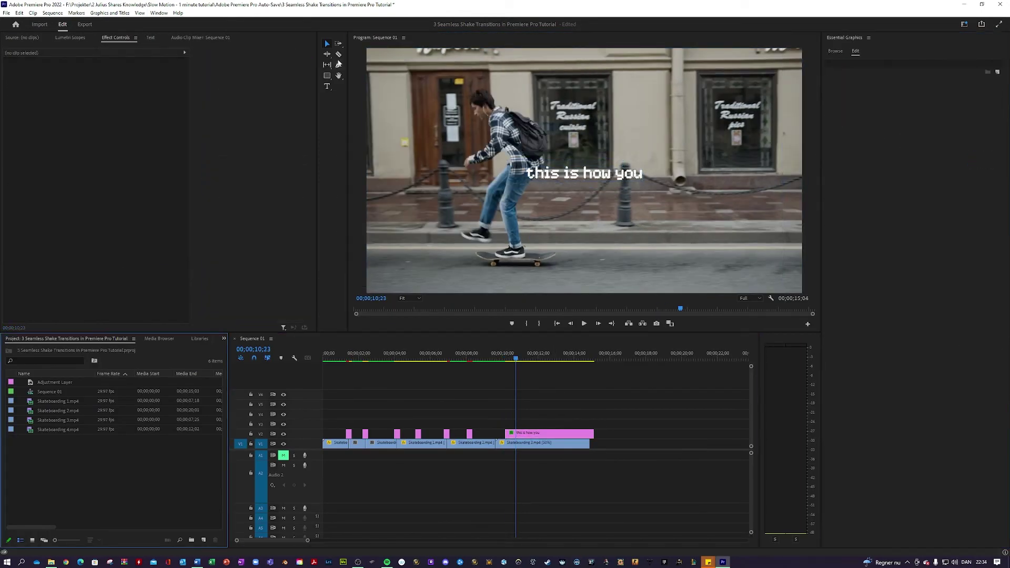
Add titles reading "apply shakes to text" and "without shaking the background", and arrange all three titles back to back on one track
{"action": "left_click", "coordinate": [327, 85]}
{"action": "left_click", "coordinate": [590, 111]}
{"action": "type", "text": "apply shakes to text"}
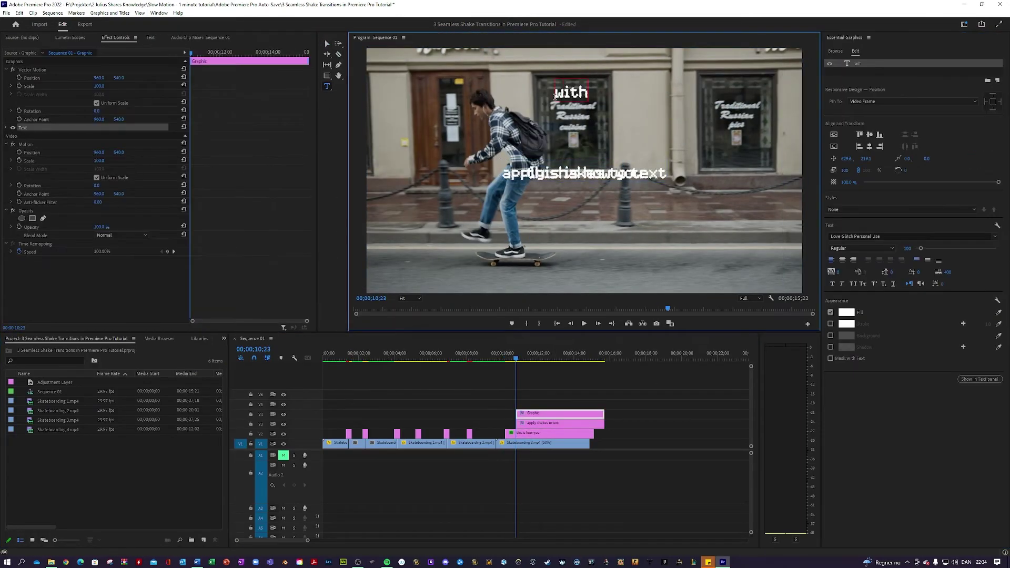
{"action": "type", "text": "out shaking the background"}
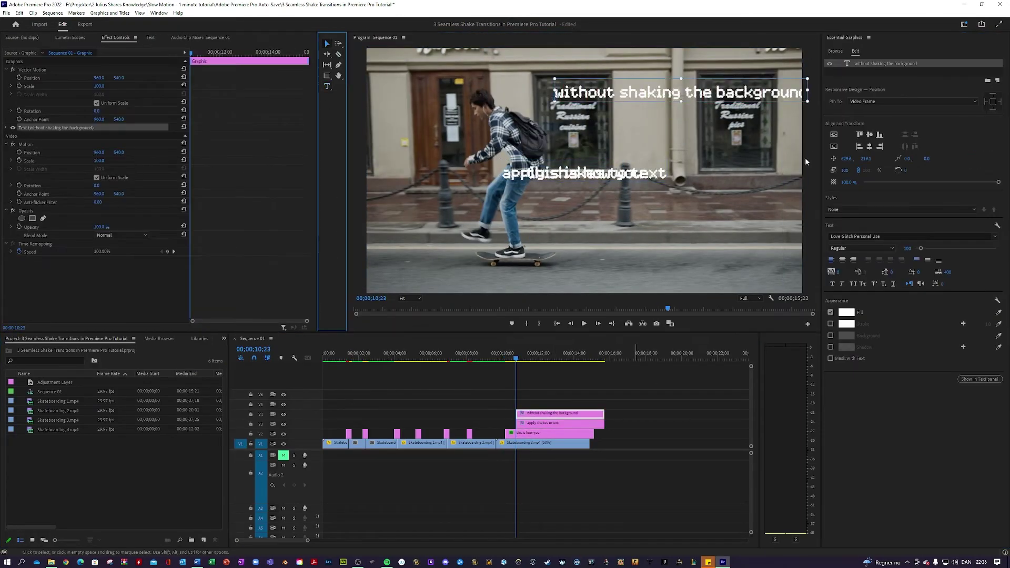
{"action": "left_click_drag", "start_coordinate": [536, 424], "coordinate": [545, 436]}
Play through the three titles and shift them together slightly later so the first starts at 00;00;10;14
{"action": "left_click", "coordinate": [498, 361]}
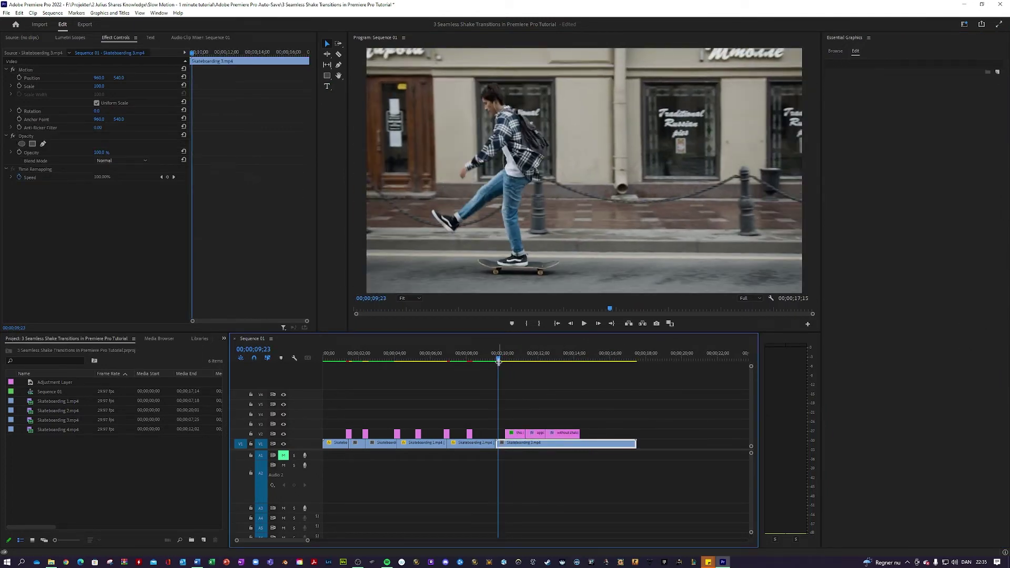
{"action": "key", "text": "space"}
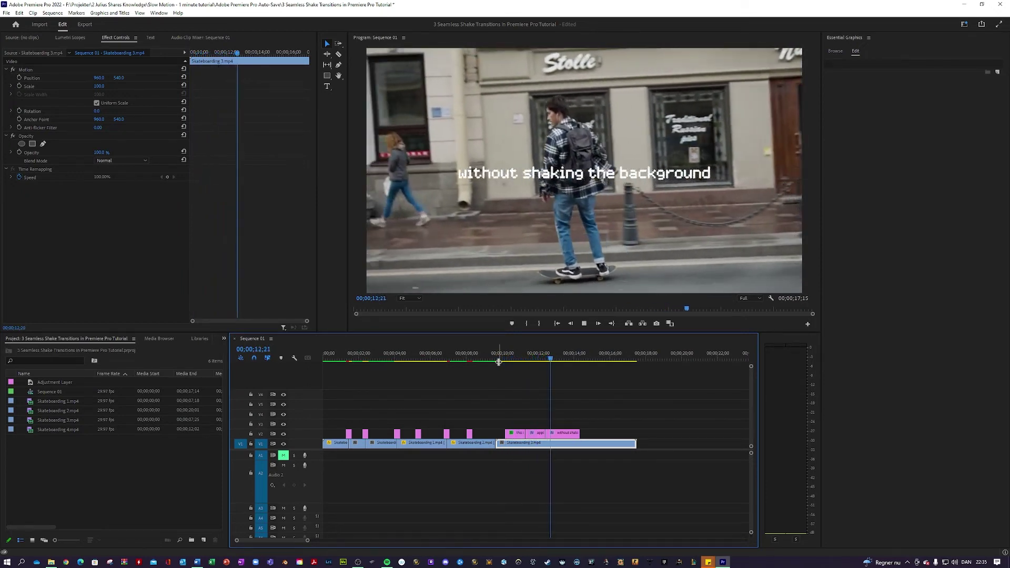
{"action": "left_click", "coordinate": [551, 361]}
{"action": "left_click_drag", "start_coordinate": [518, 411], "coordinate": [575, 435]}
{"action": "left_click", "coordinate": [579, 395]}
Copy a shake adjustment layer onto the track above the titles at 00;00;10;09, over the first title's start, and play it
{"action": "left_click_drag", "start_coordinate": [548, 358], "coordinate": [531, 356]}
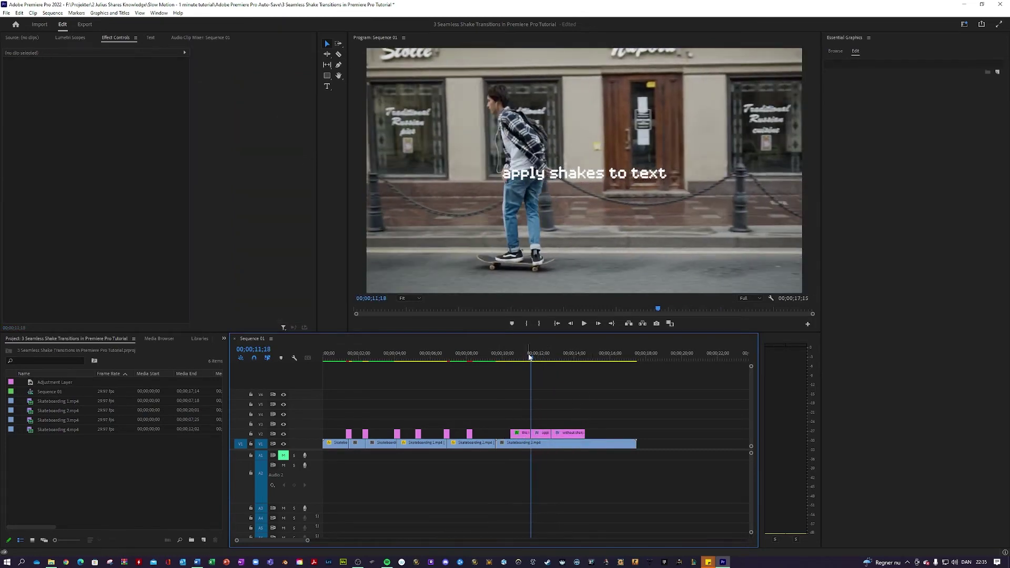
{"action": "key", "text": "Up"}
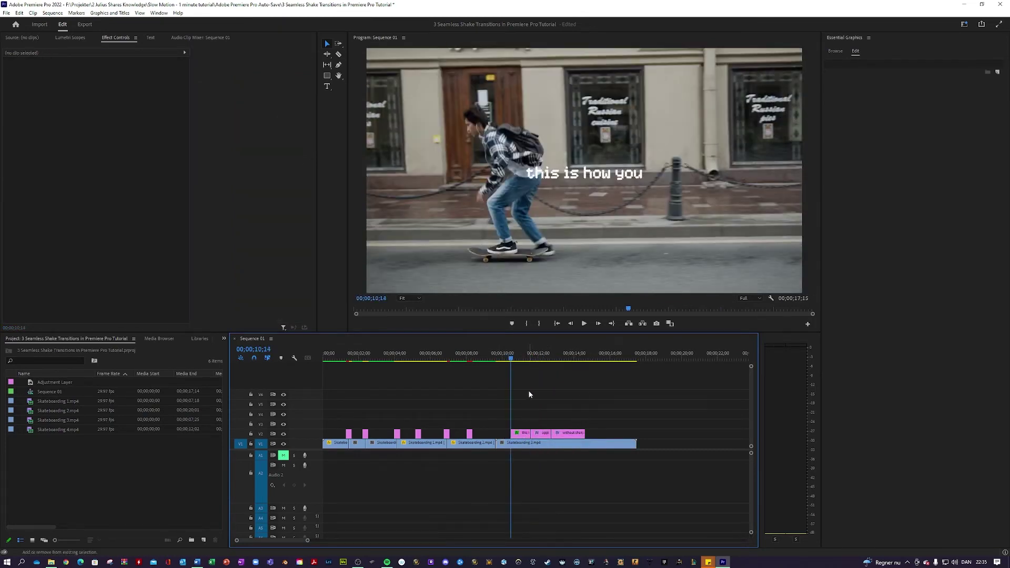
{"action": "key", "text": "shift+Left"}
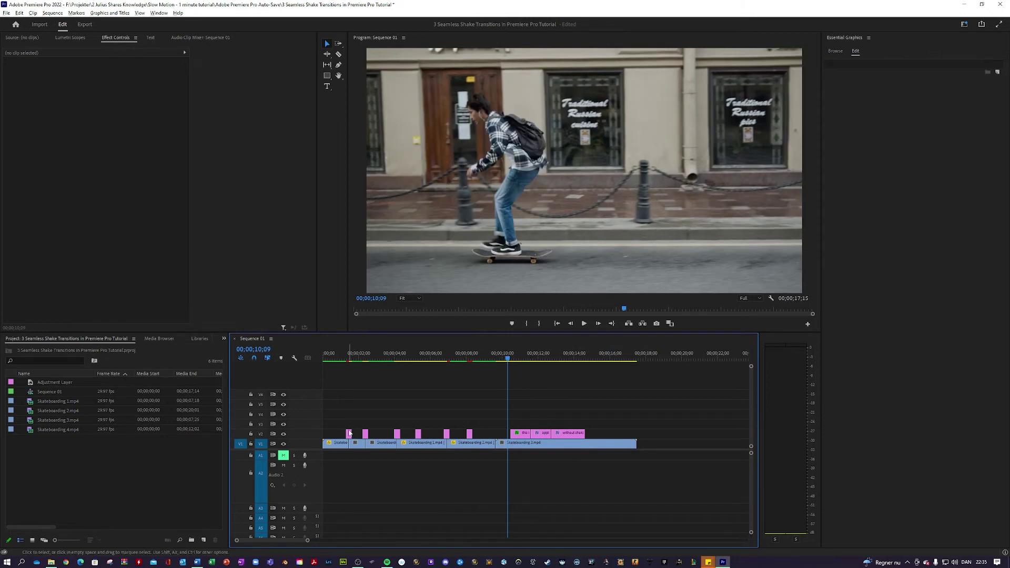
{"action": "left_click", "coordinate": [365, 433]}
{"action": "left_click_drag", "start_coordinate": [368, 436], "coordinate": [513, 425]}
{"action": "key", "text": "space"}
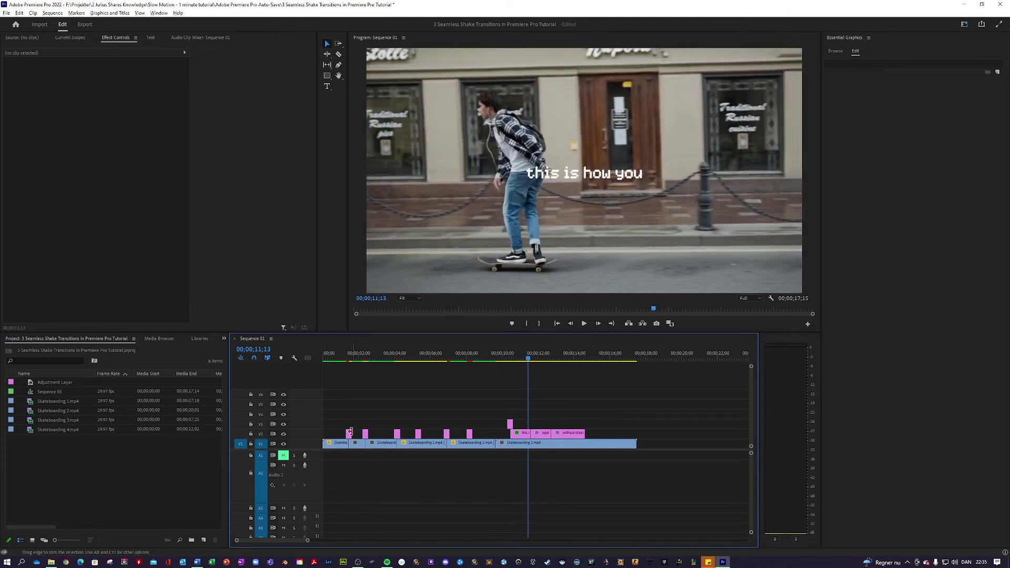
Place copies of a shake adjustment layer above the two cuts between the titles and play them back
{"action": "left_click_drag", "start_coordinate": [349, 434], "coordinate": [532, 424]}
{"action": "left_click", "coordinate": [539, 420]}
{"action": "key", "text": "space"}
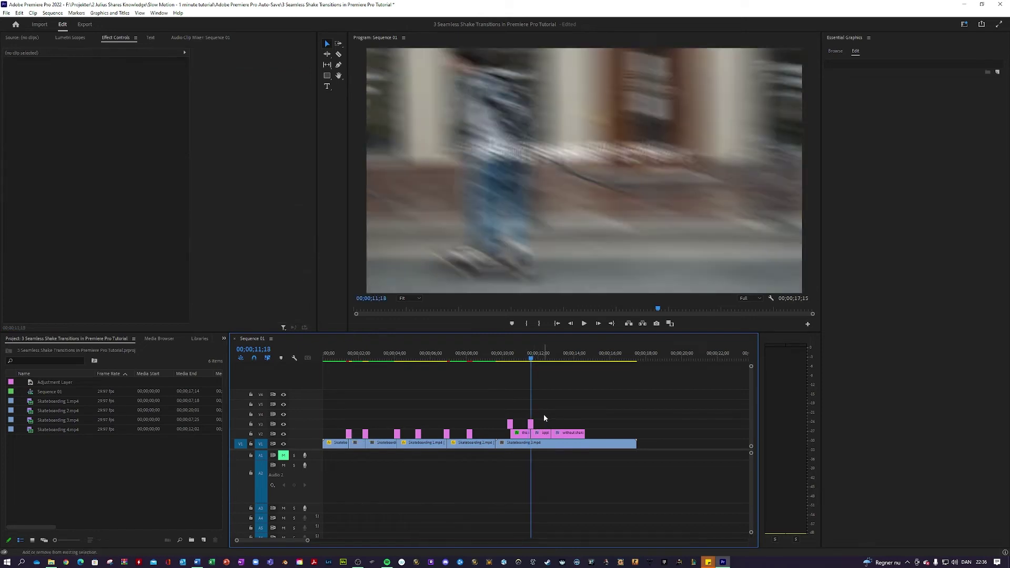
{"action": "key", "text": "space"}
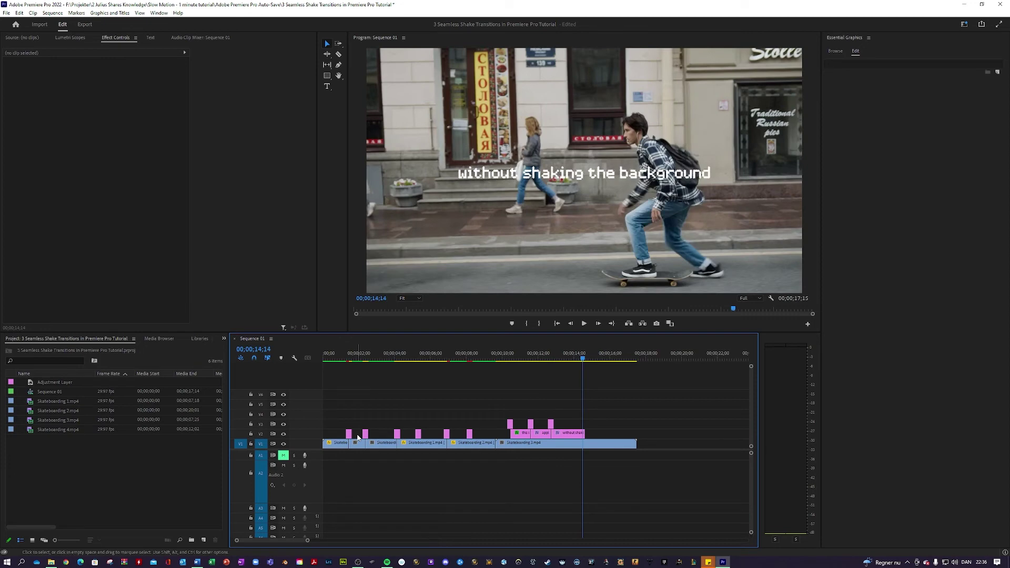
Copy the first shake adjustment layer over the end of the last title and play through all the text shakes
{"action": "left_click_drag", "start_coordinate": [348, 433], "coordinate": [589, 429]}
{"action": "left_click_drag", "start_coordinate": [583, 360], "coordinate": [509, 377]}
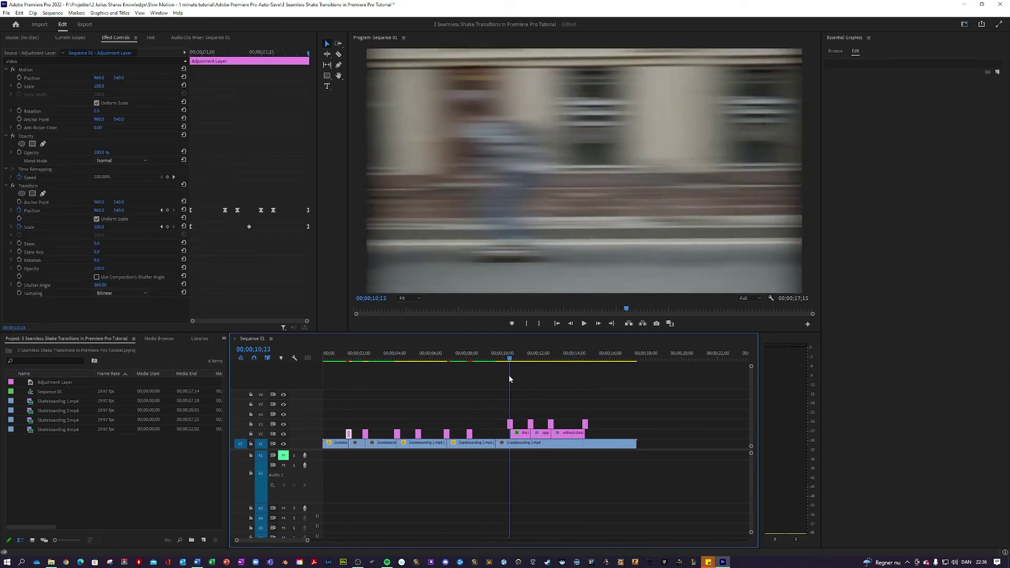
{"action": "key", "text": "space"}
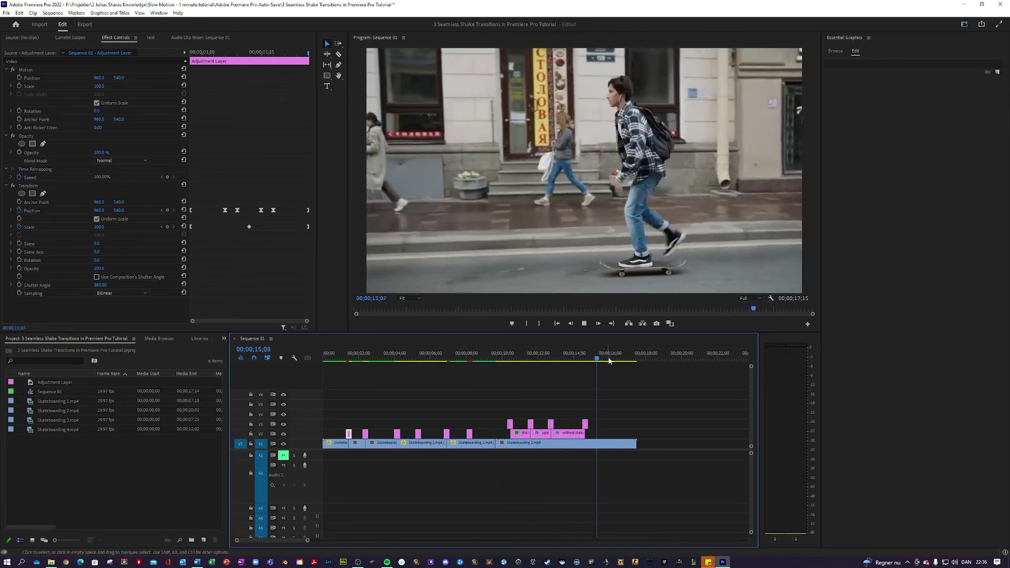
{"action": "left_click_drag", "start_coordinate": [609, 361], "coordinate": [532, 361]}
Nest the three titles and the shake adjustment layers above them into one sequence, keeping the default name
{"action": "left_click", "coordinate": [508, 404]}
{"action": "left_click_drag", "start_coordinate": [504, 403], "coordinate": [621, 439]}
{"action": "right_click", "coordinate": [572, 436]}
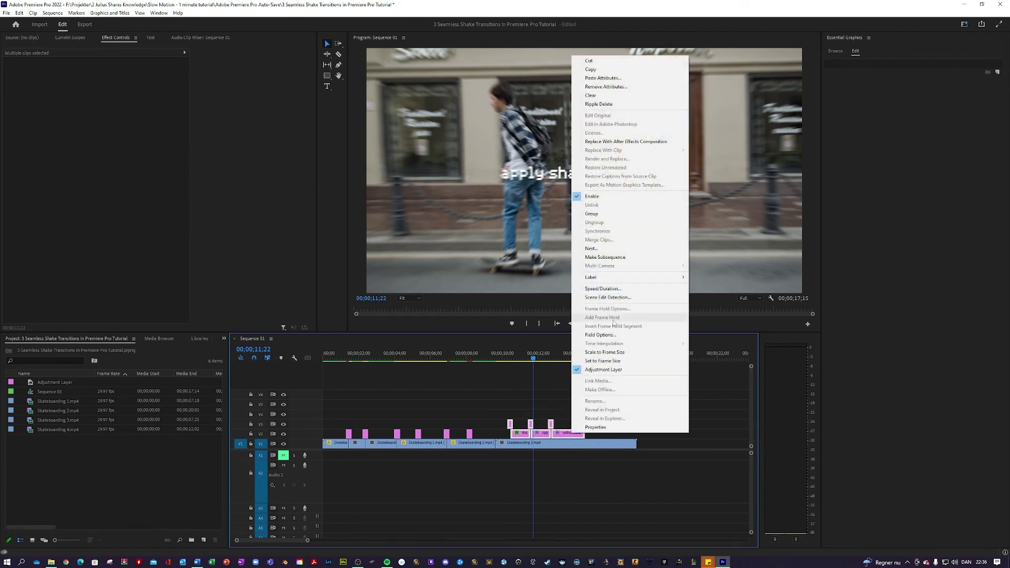
{"action": "left_click", "coordinate": [591, 250]}
{"action": "left_click", "coordinate": [486, 291]}
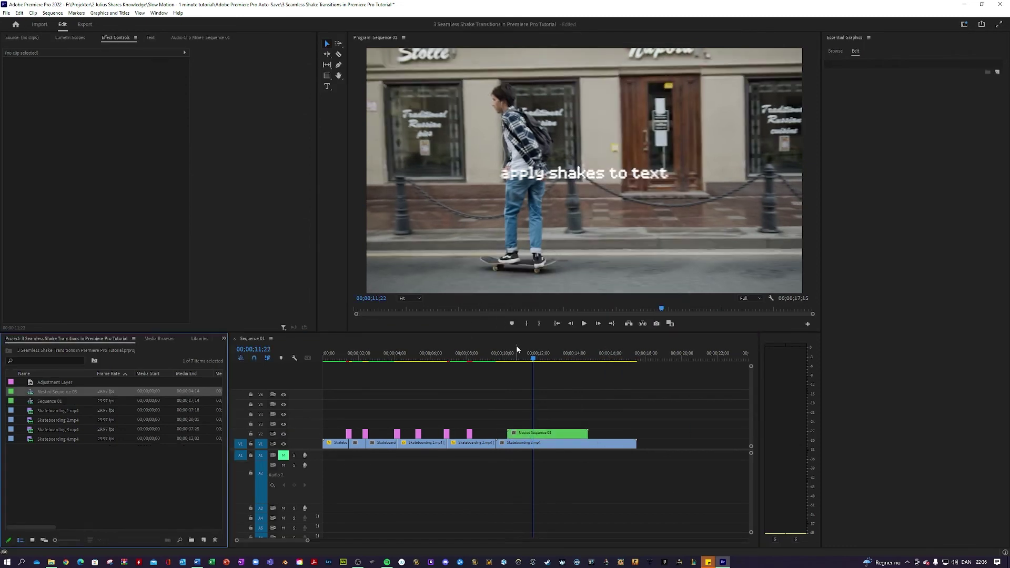
Scrub and play through the nested titles to check that the text shakes without the background
{"action": "left_click", "coordinate": [521, 360]}
{"action": "left_click_drag", "start_coordinate": [521, 360], "coordinate": [588, 345]}
{"action": "key", "text": "space"}
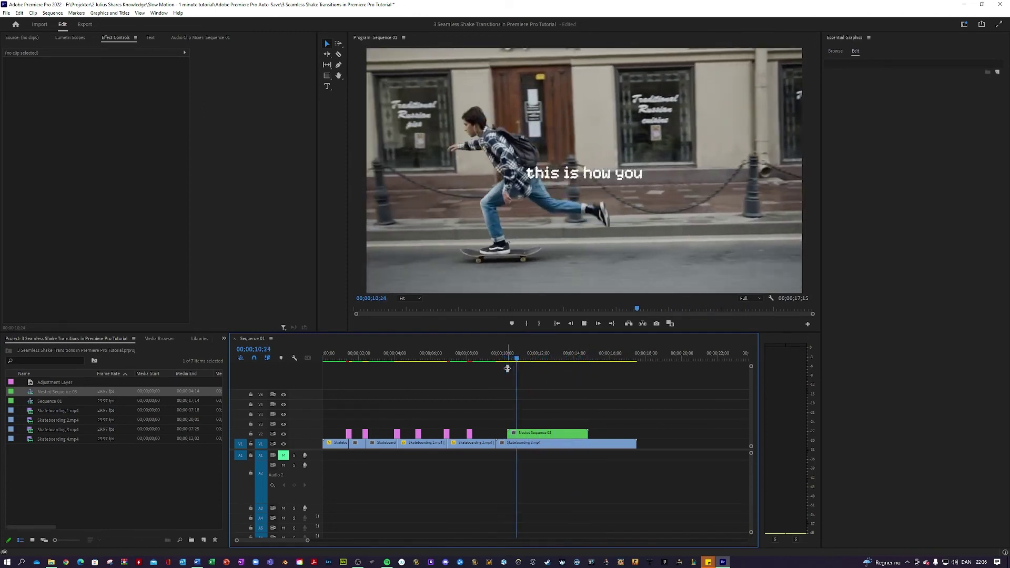